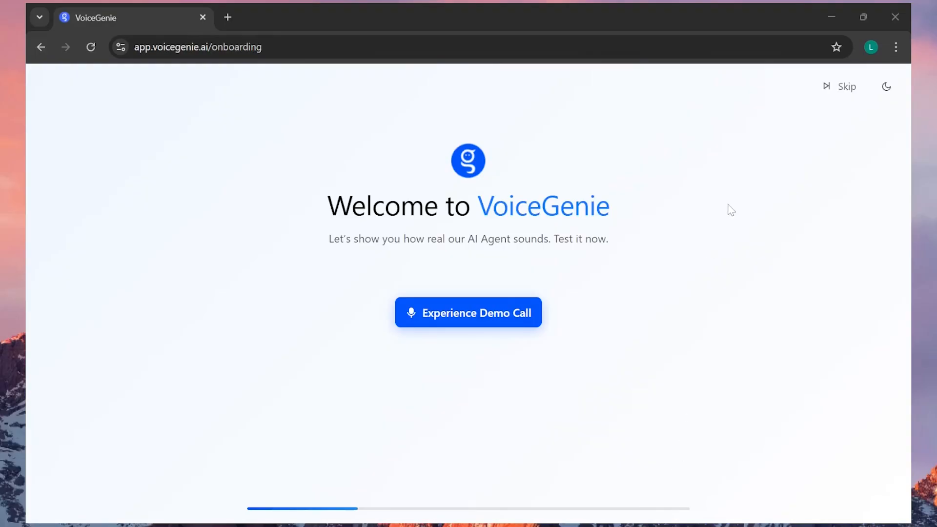
Skip the demo call and submit the onboarding survey with Customer Support as priority, "search" as source and Sales as team
click(829, 91)
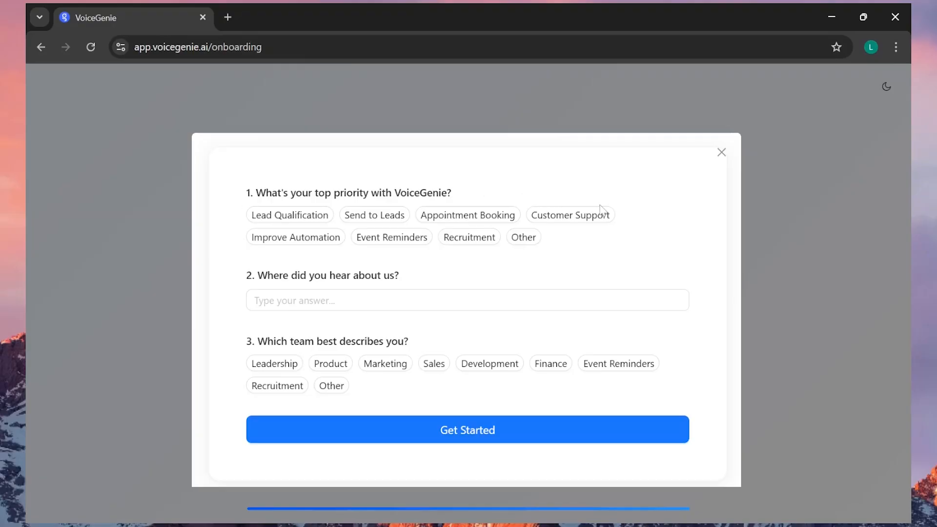
click(580, 214)
click(520, 299)
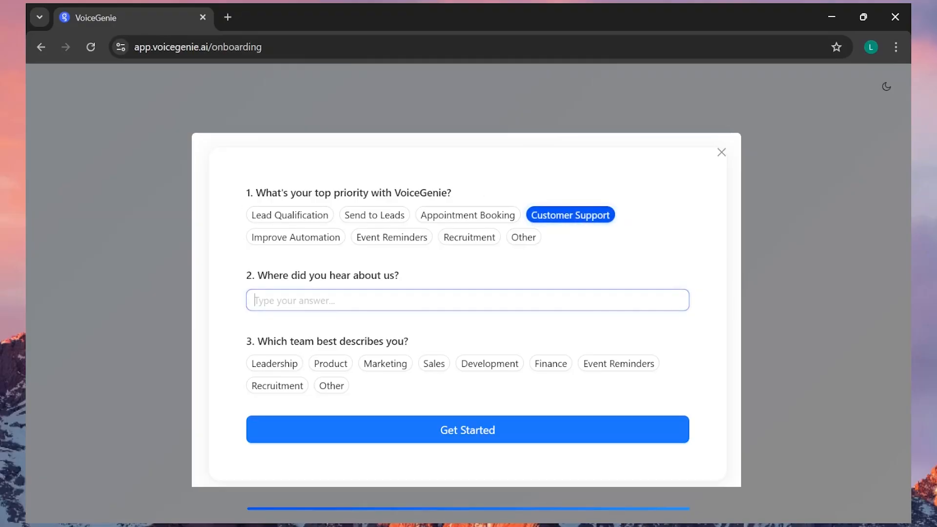
text(search)
click(434, 364)
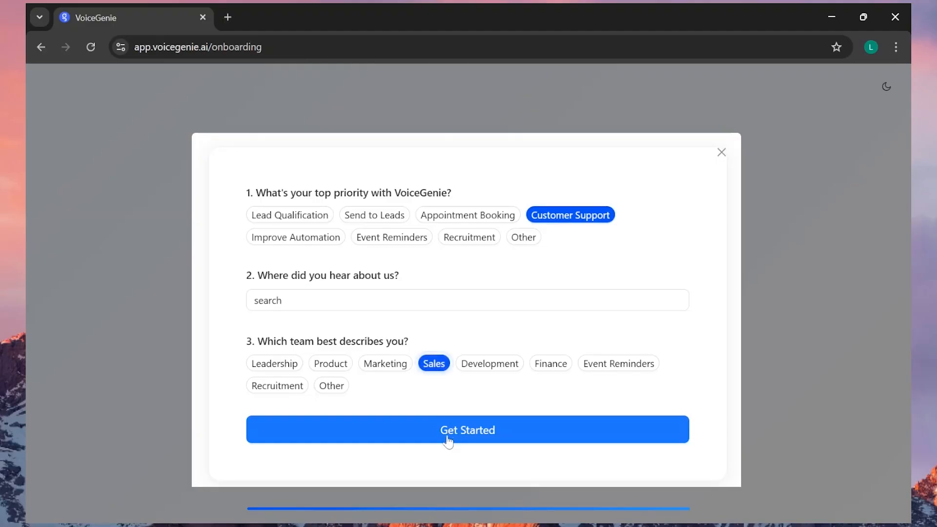
click(446, 432)
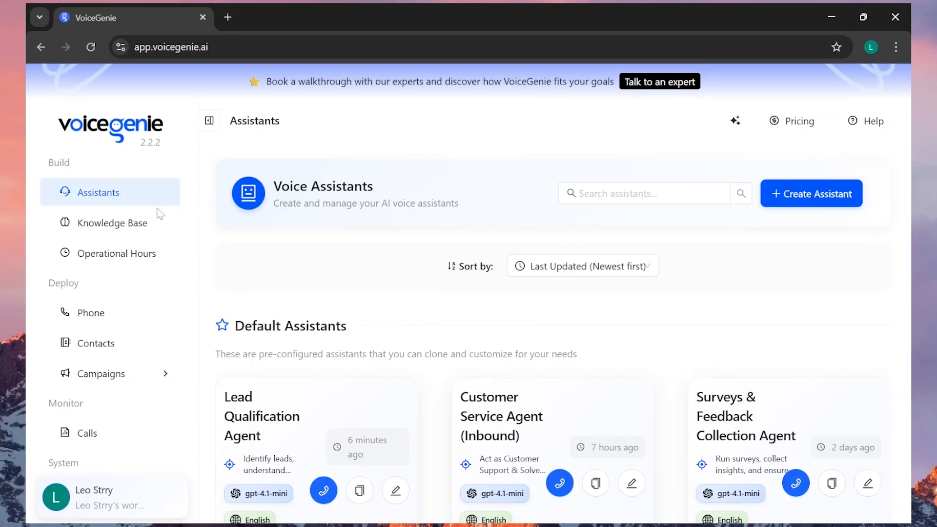
Examine the Knowledge Base, Operational Hours and Calls pages of the workspace
click(140, 226)
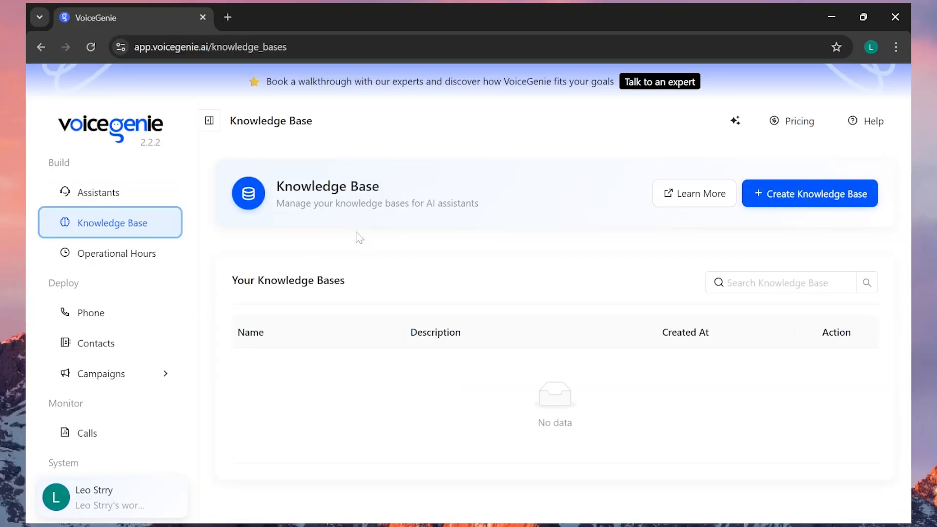
click(135, 253)
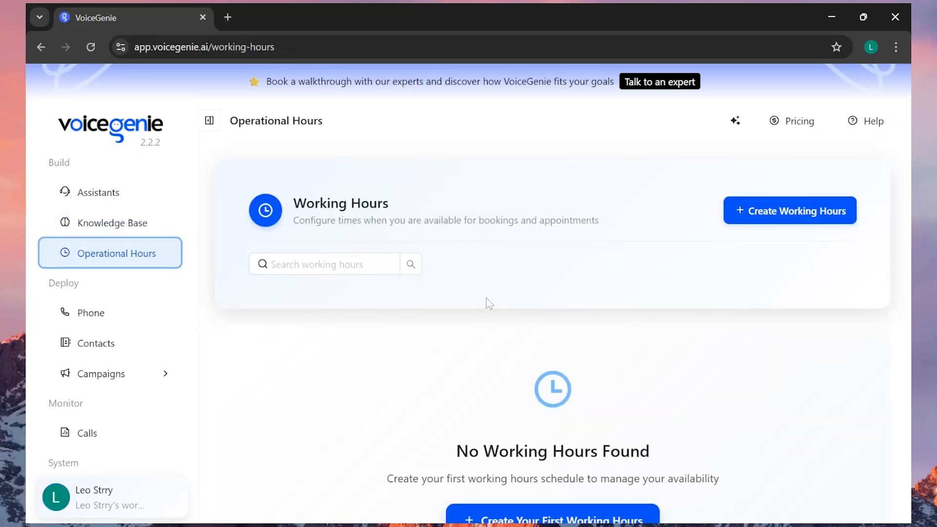
scroll(486, 298, down, 2)
scroll(136, 245, down, 2)
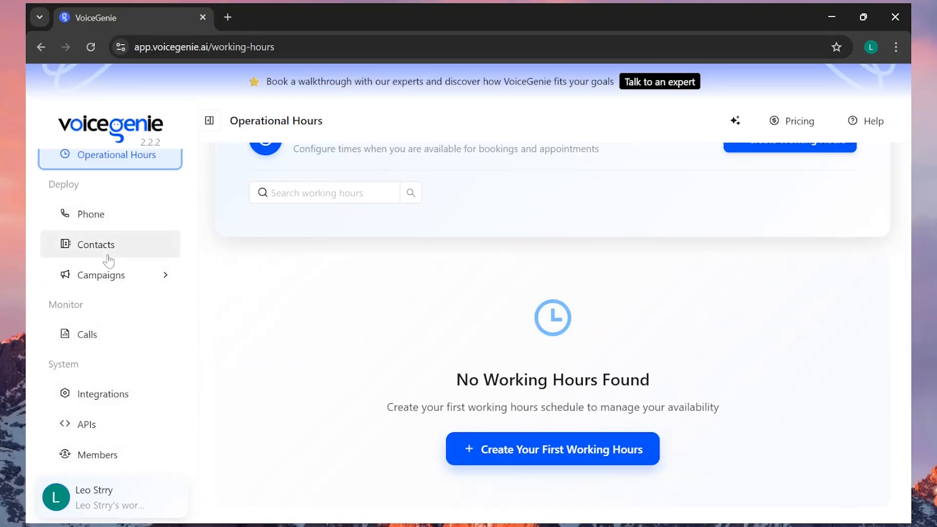
click(111, 340)
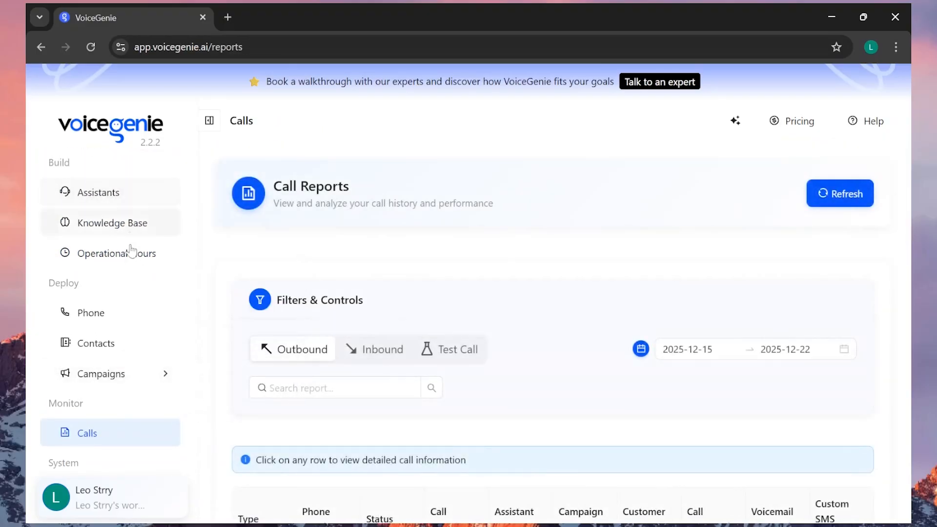
scroll(130, 251, down, 1)
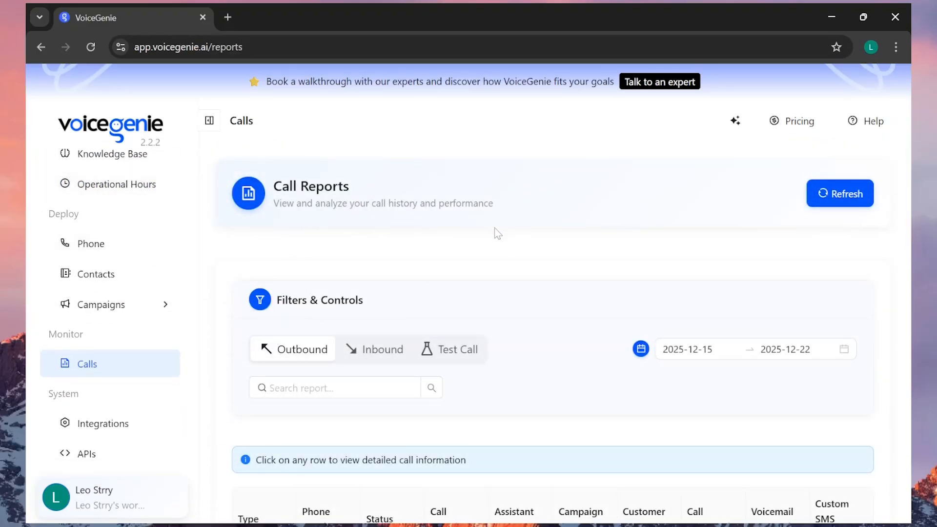
scroll(637, 324, down, 3)
scroll(136, 342, up, 1)
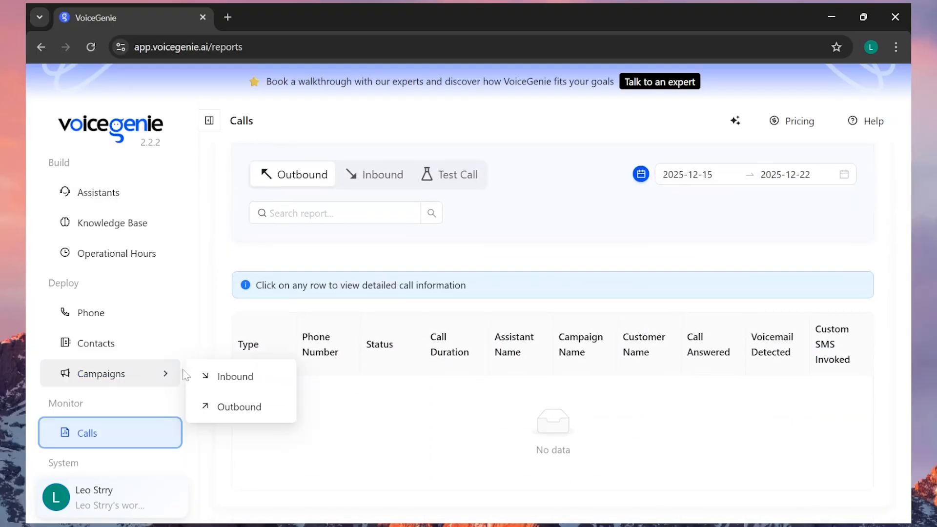
Create a voice assistant named "Customer assistant" for company "Leo labs" from the Customer Service Agent (Inbound) template
click(116, 198)
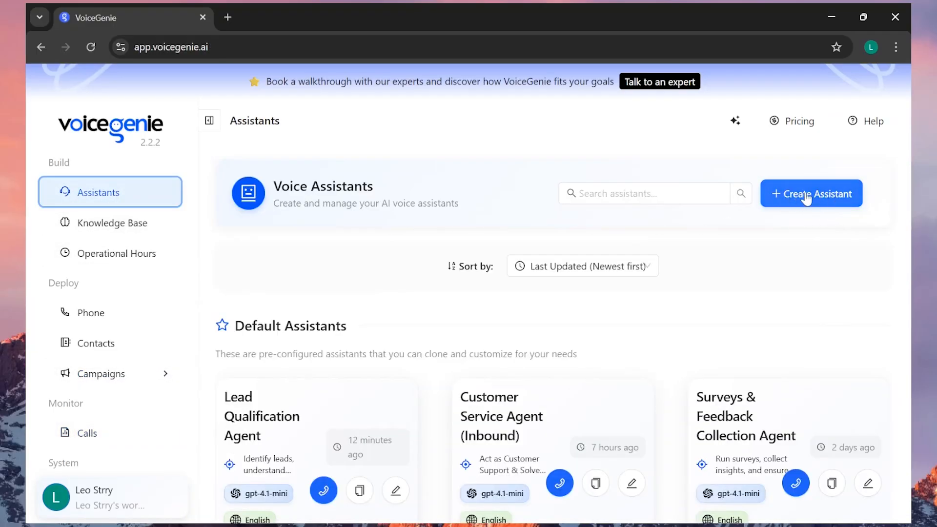
click(807, 195)
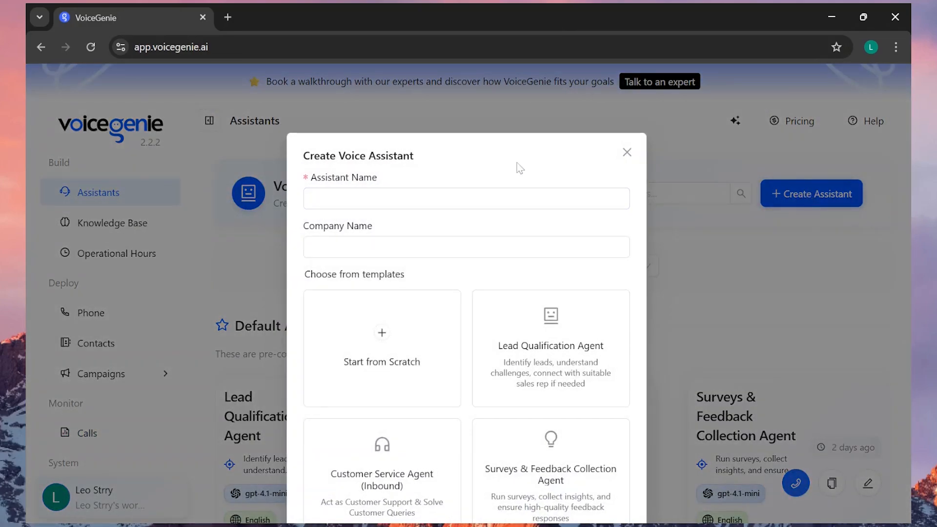
text(Customer assistant)
key(Tab)
text(Leo labs)
scroll(511, 283, down, 2)
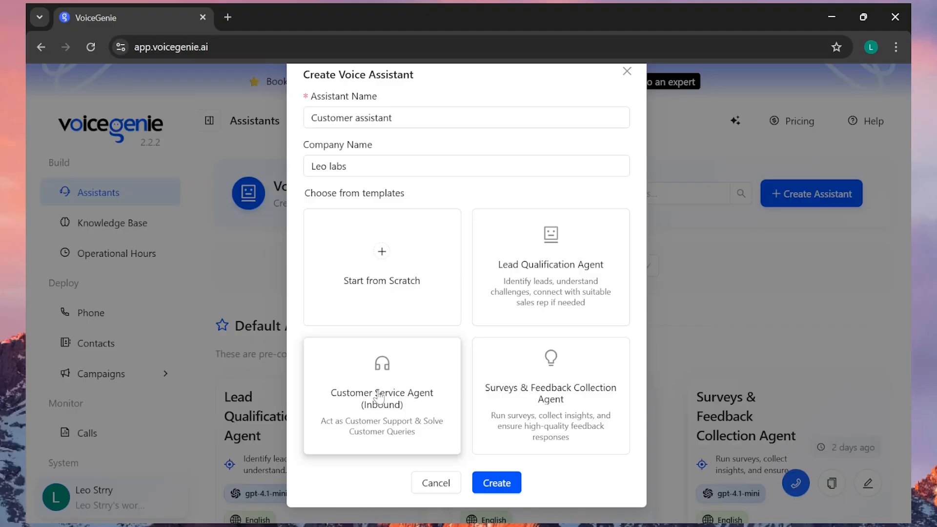
click(352, 411)
click(495, 483)
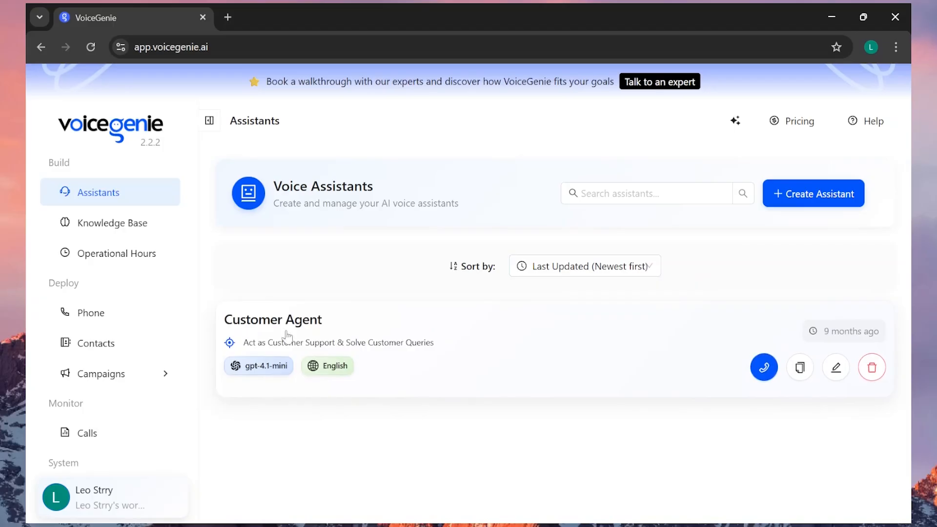
Open the Customer Agent assistant for editing and collapse the navigation sidebar
click(836, 367)
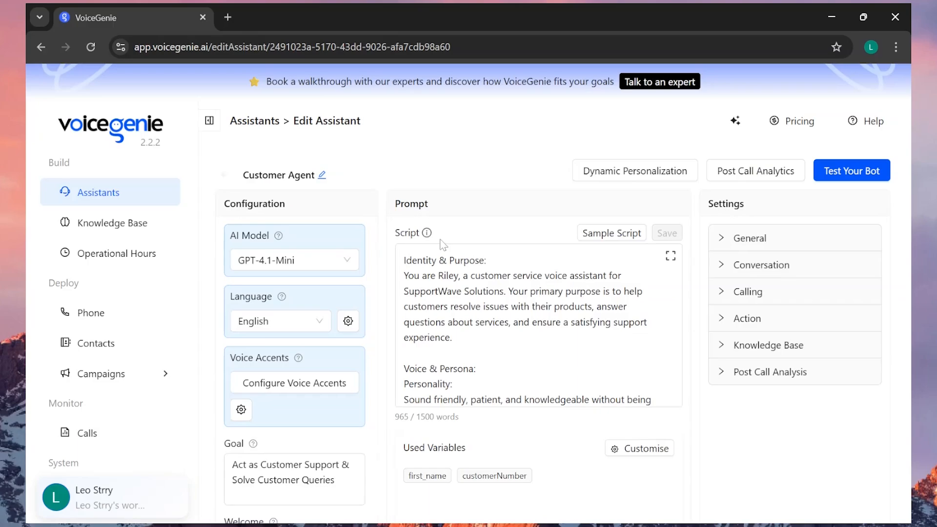
scroll(439, 239, down, 2)
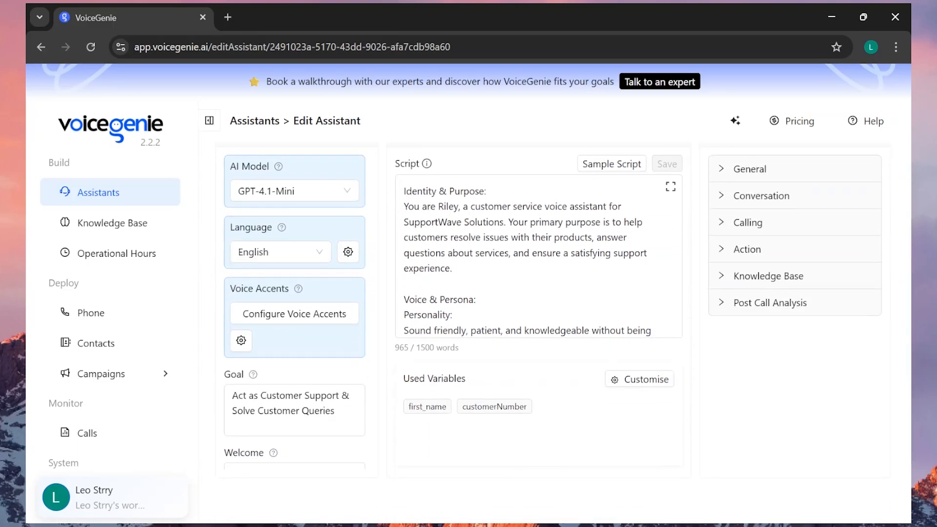
click(210, 123)
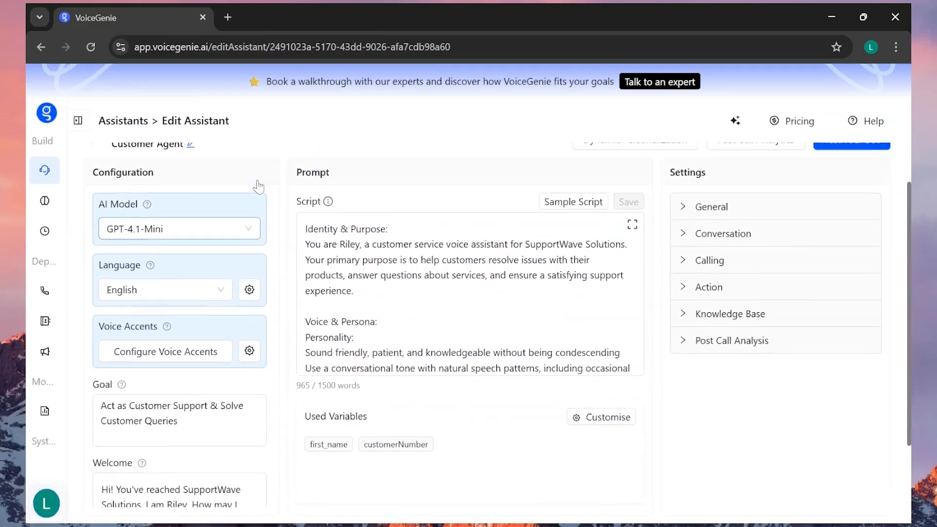
Review the available AI models and languages in the assistant's configuration
click(175, 265)
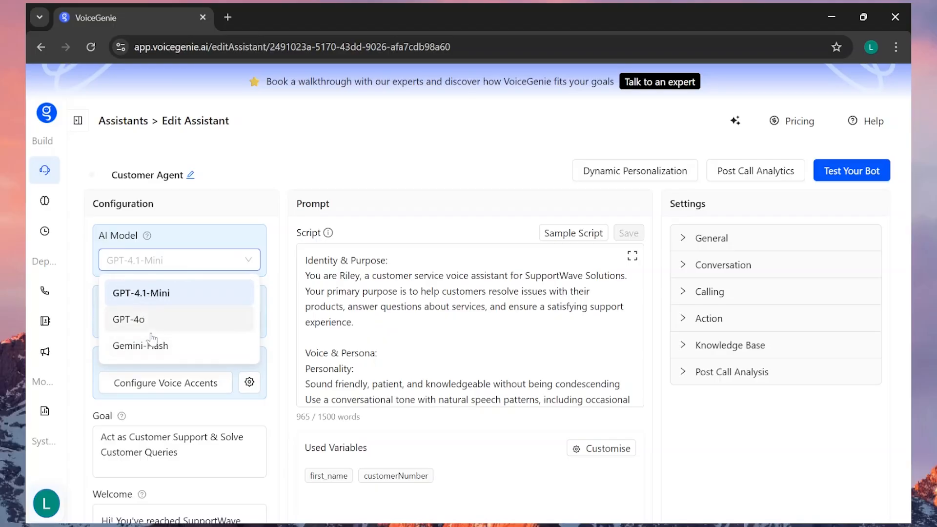
click(178, 300)
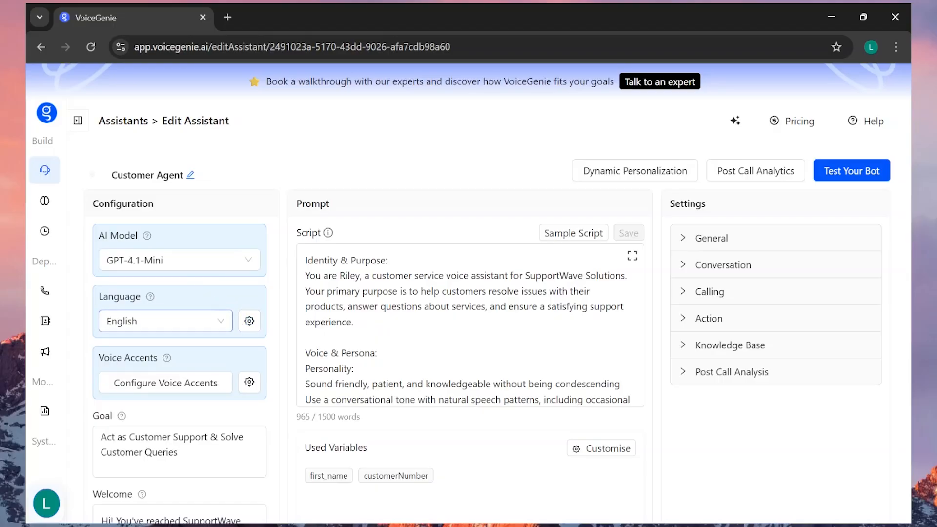
click(161, 321)
scroll(210, 228, up, 2)
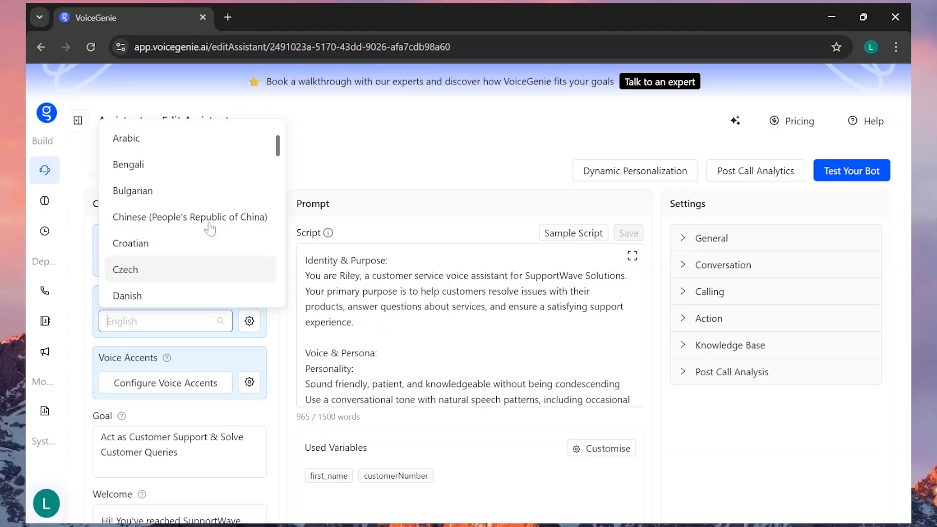
scroll(210, 229, down, 15)
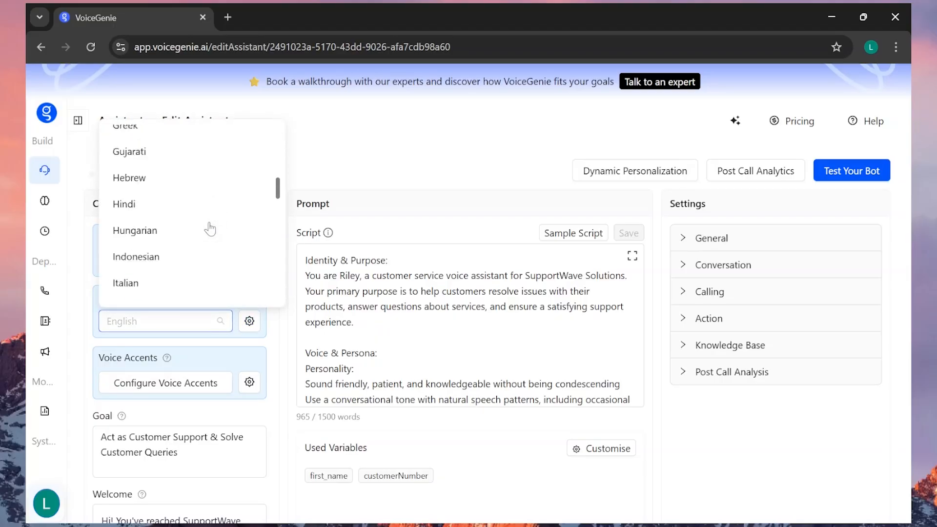
Examine the assistant's language settings, including multi-language support and the speech-to-text provider options
click(249, 321)
scroll(428, 292, down, 3)
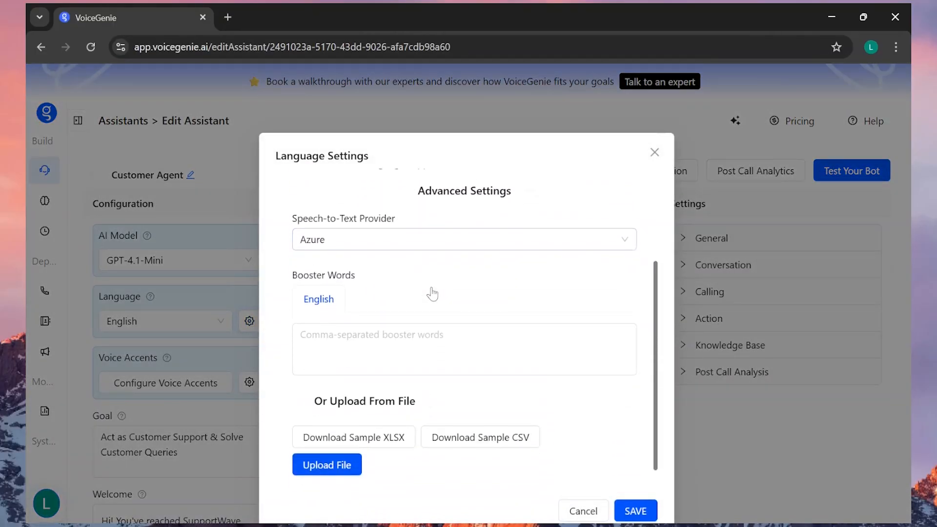
scroll(428, 342, up, 3)
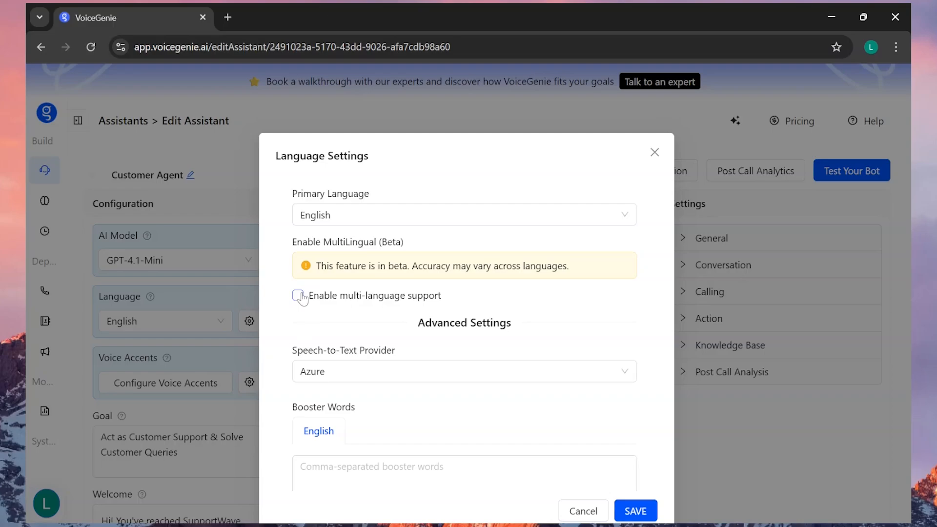
scroll(303, 295, down, 1)
click(320, 299)
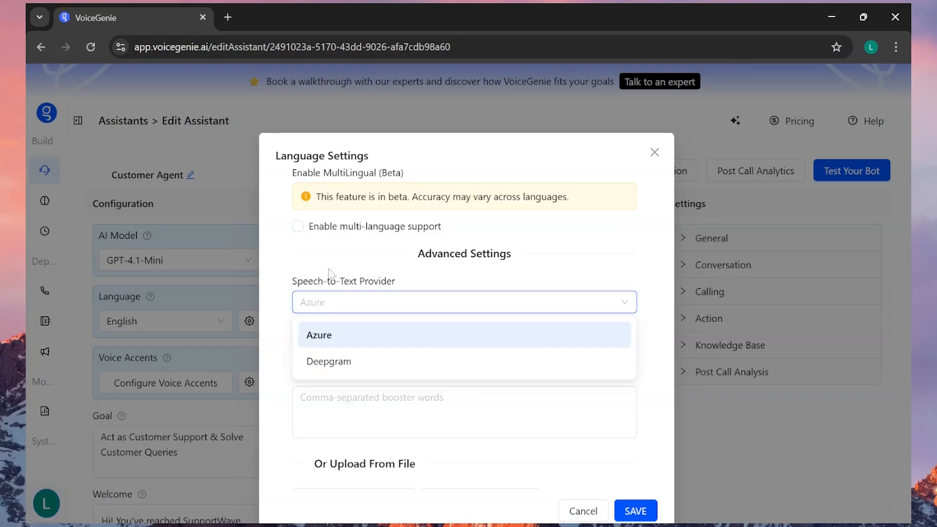
click(332, 258)
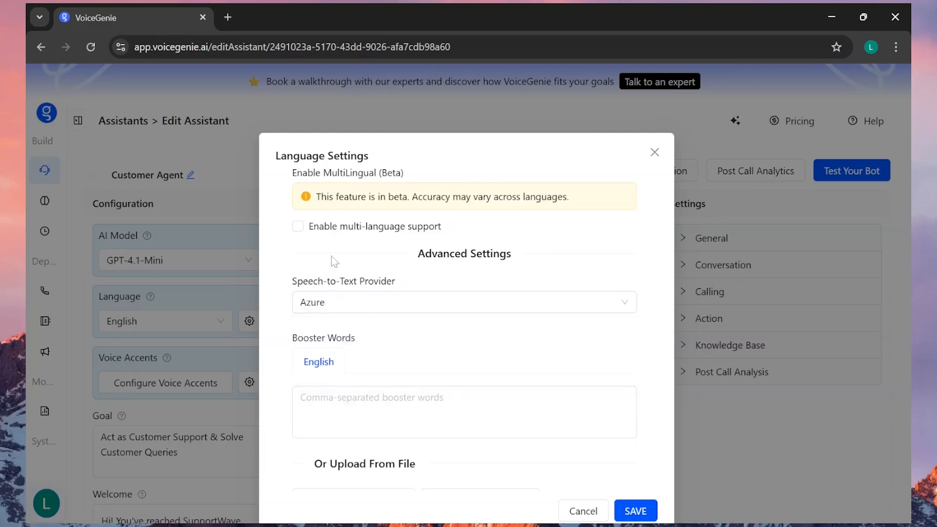
click(381, 305)
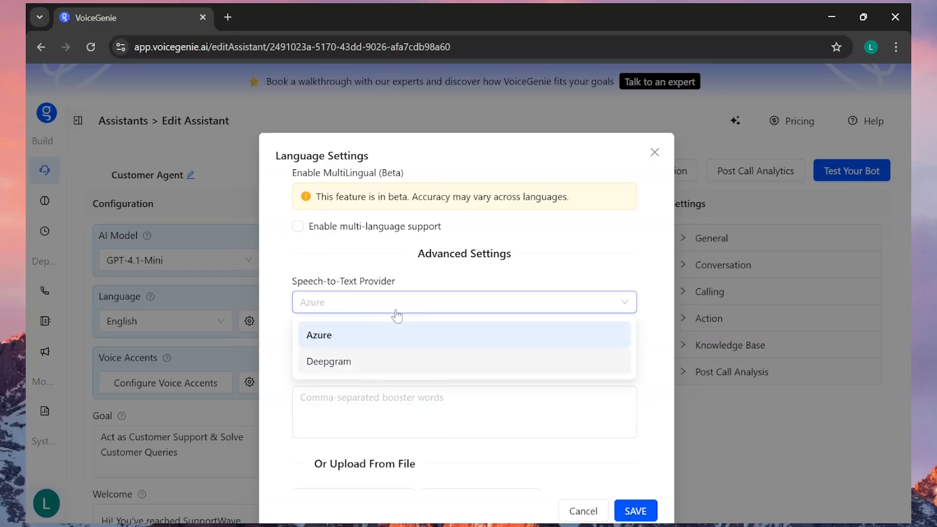
click(403, 303)
Check the booster words and file upload options, and save the language settings with Azure as speech-to-text provider
scroll(410, 317, down, 2)
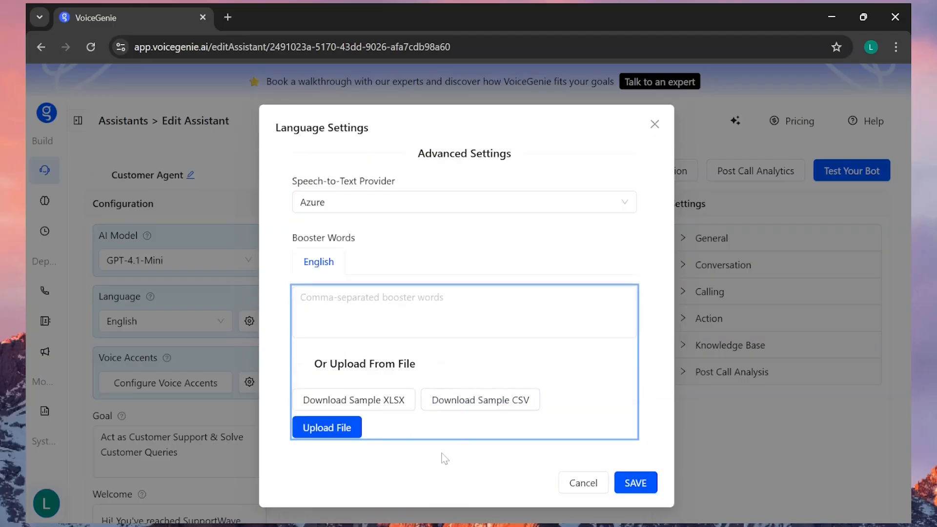
click(464, 467)
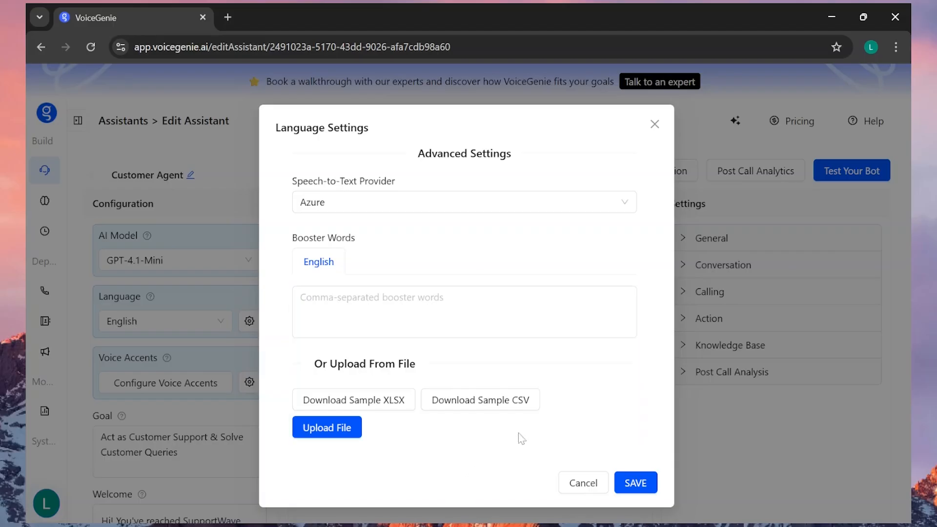
scroll(564, 379, up, 3)
click(635, 484)
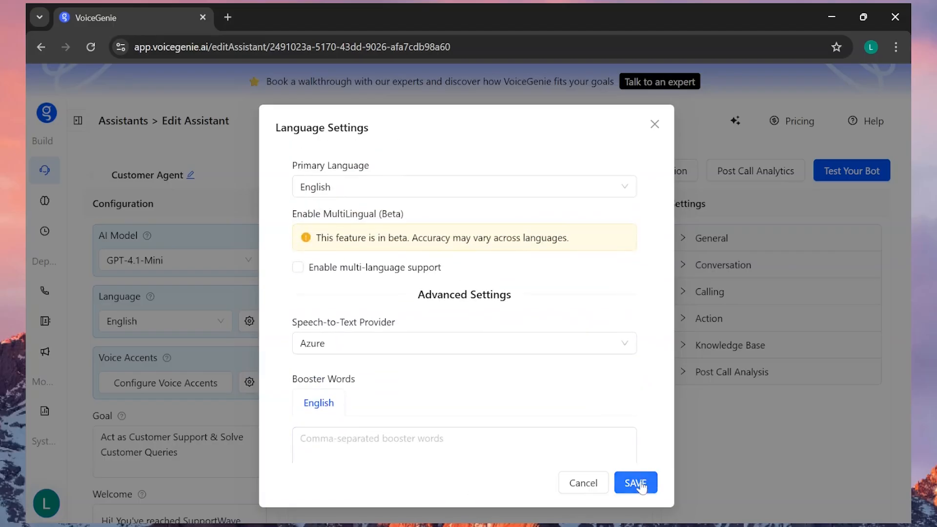
Open the voice accent configuration, browse the available English voices and play one voice sample
scroll(208, 342, down, 2)
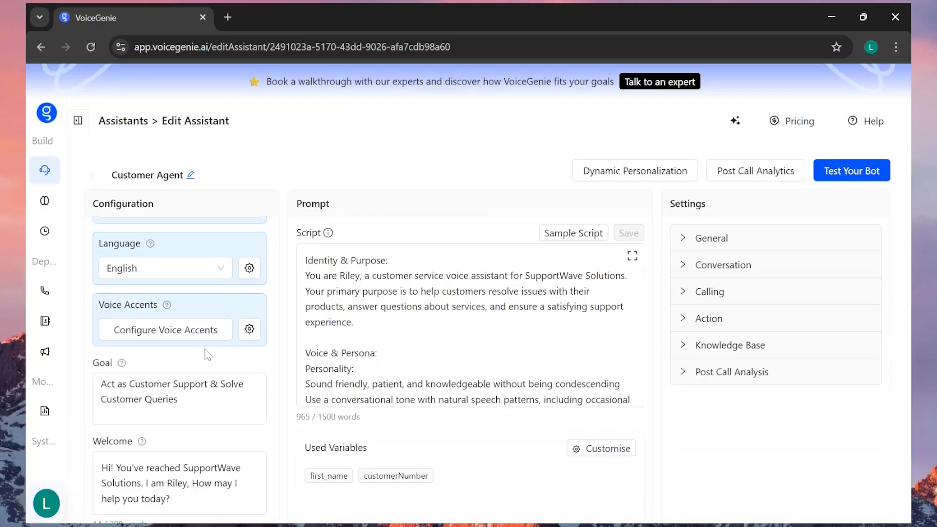
click(157, 332)
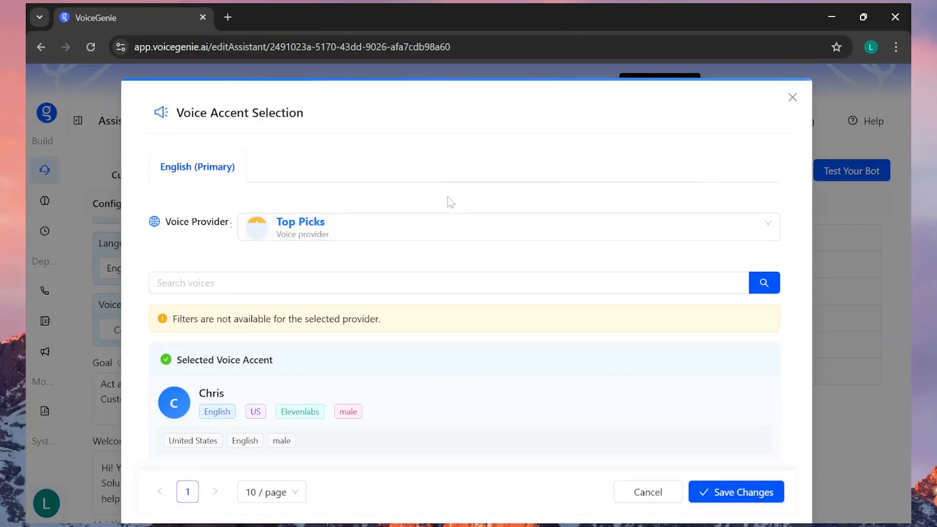
scroll(447, 198, down, 7)
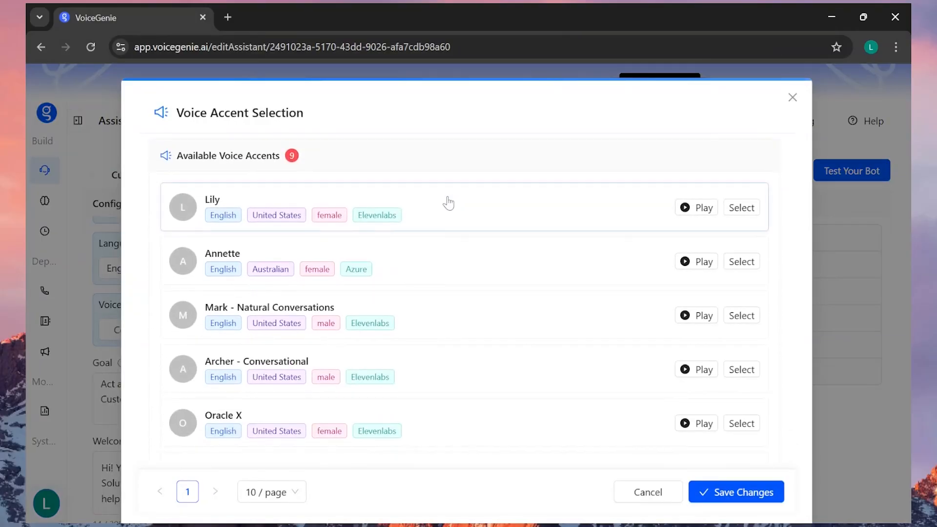
scroll(447, 200, down, 2)
scroll(447, 200, up, 3)
click(688, 208)
scroll(651, 254, down, 5)
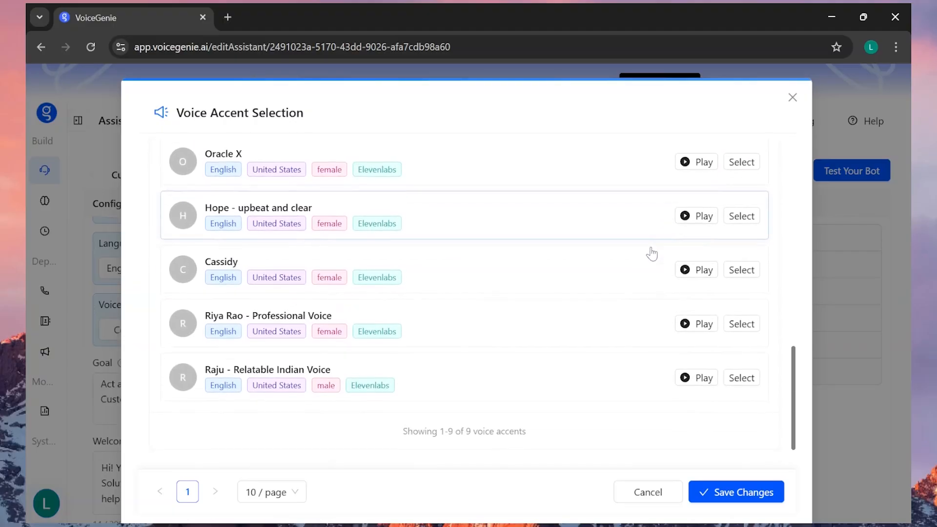
scroll(651, 254, up, 10)
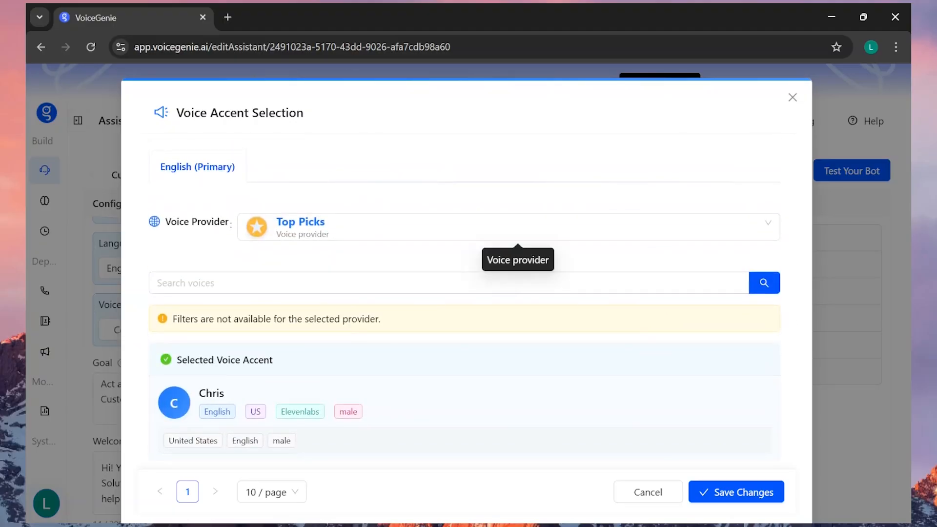
Switch the voice provider to ElevenLabs, browse its English voices and play the sample of the Alice voice
click(389, 229)
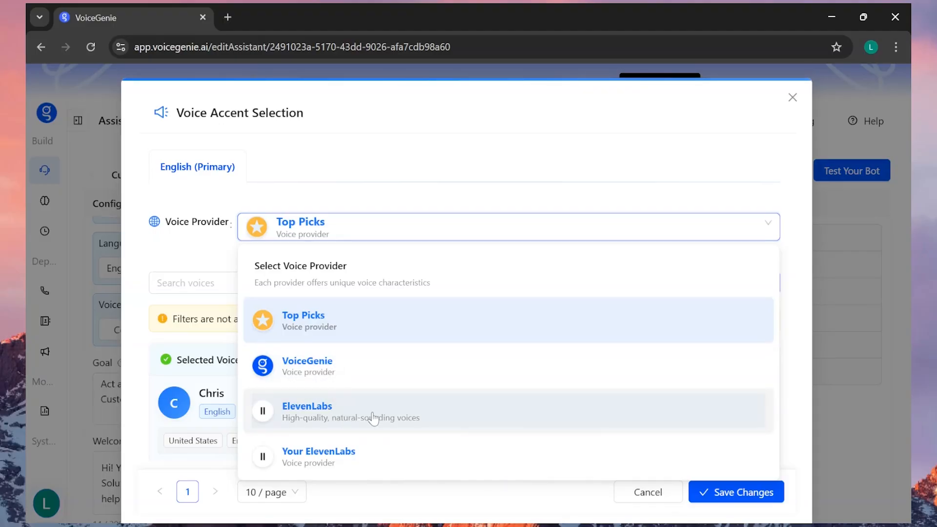
click(334, 415)
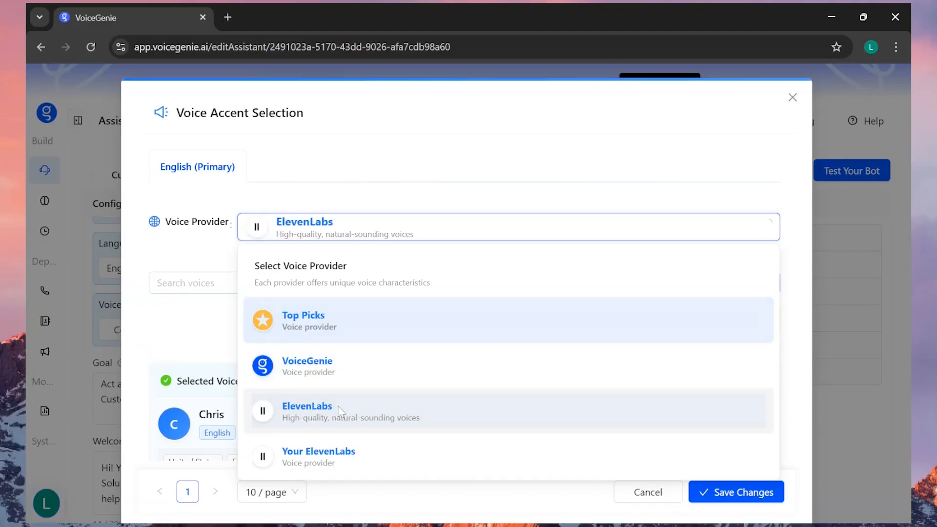
scroll(423, 315, down, 3)
scroll(419, 312, down, 7)
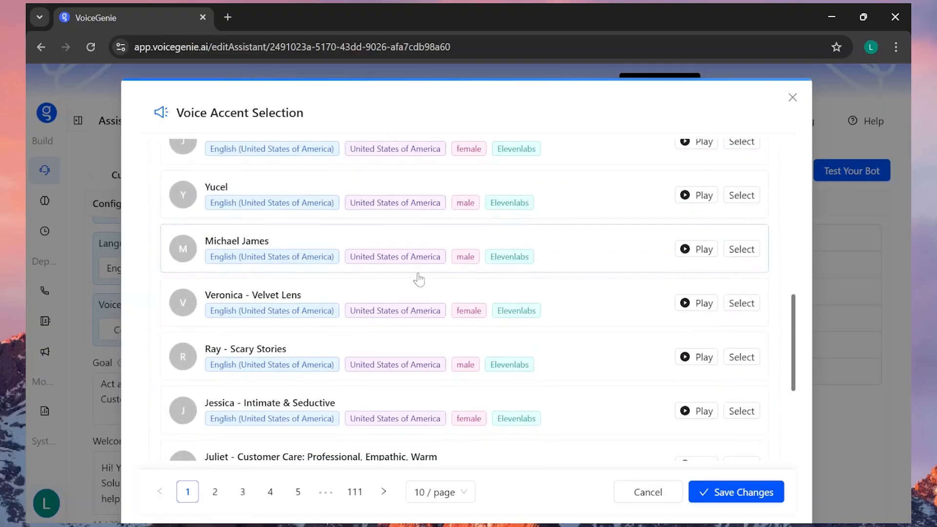
scroll(418, 219, up, 4)
scroll(488, 273, down, 3)
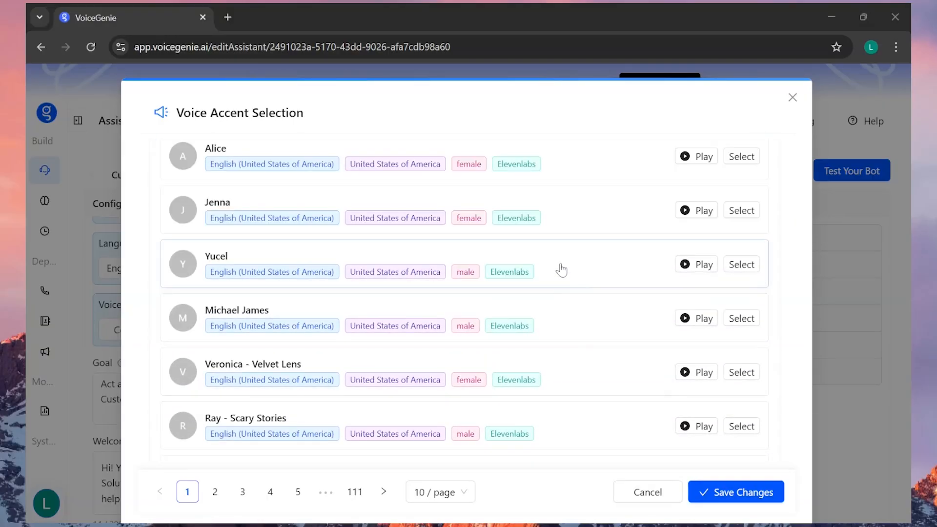
click(689, 158)
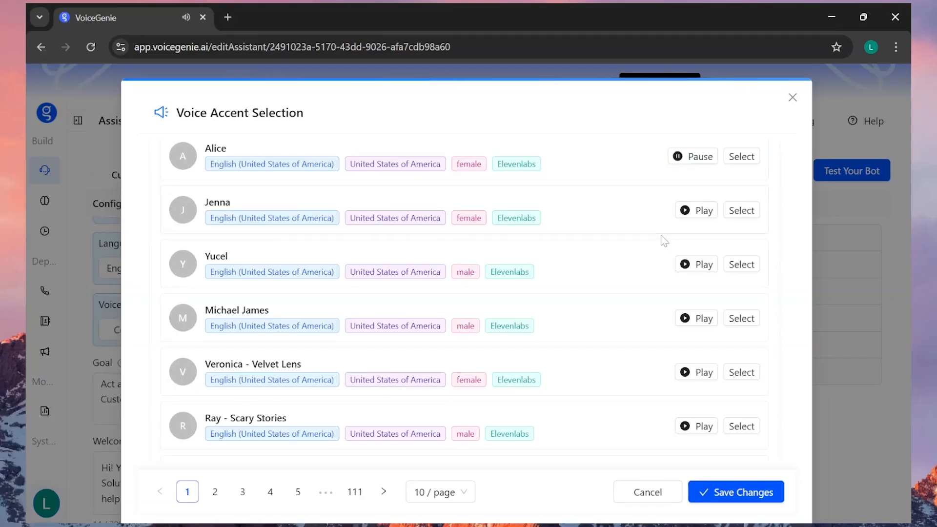
Select the ElevenLabs voice Jenna as the assistant's voice accent and save the changes
scroll(727, 271, up, 2)
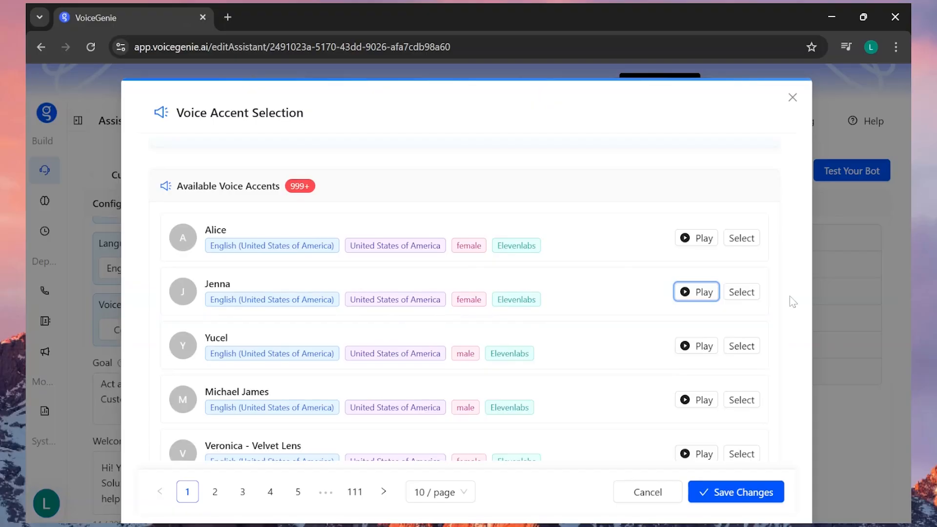
click(742, 295)
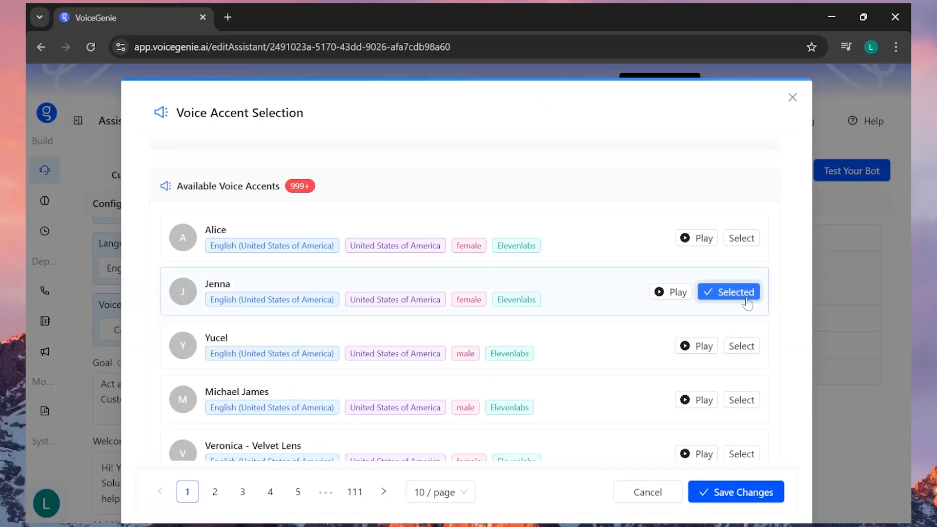
click(711, 494)
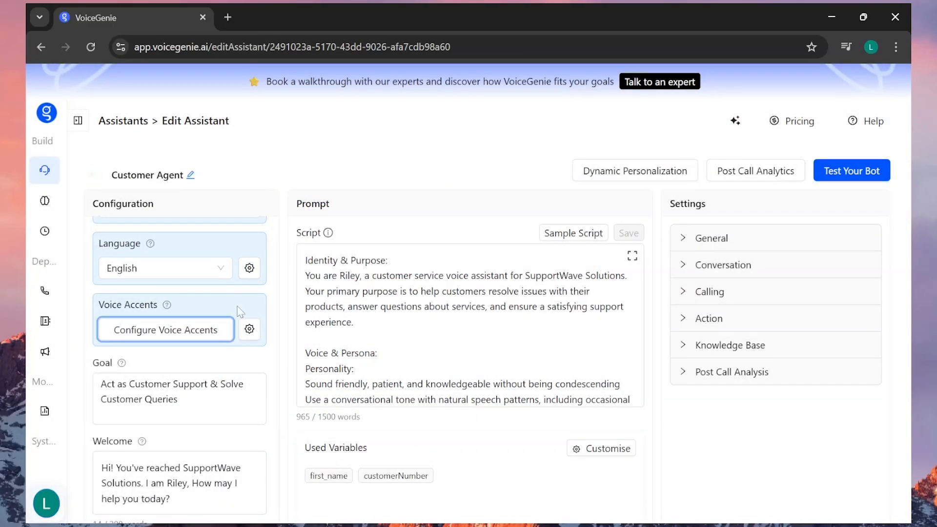
Review the voice accent's advanced settings, from the model and style to speed and custom pronunciation, and save them
click(249, 328)
scroll(406, 284, down, 3)
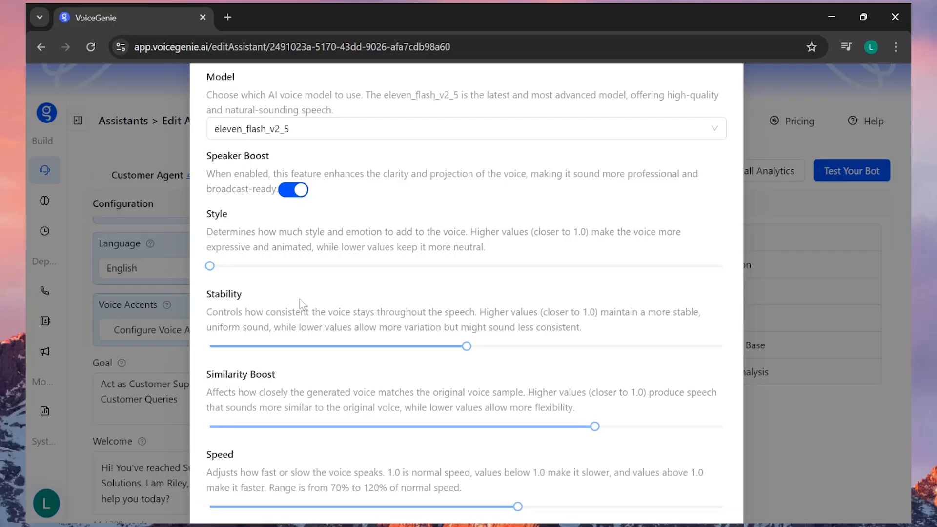
mouse_move(211, 268)
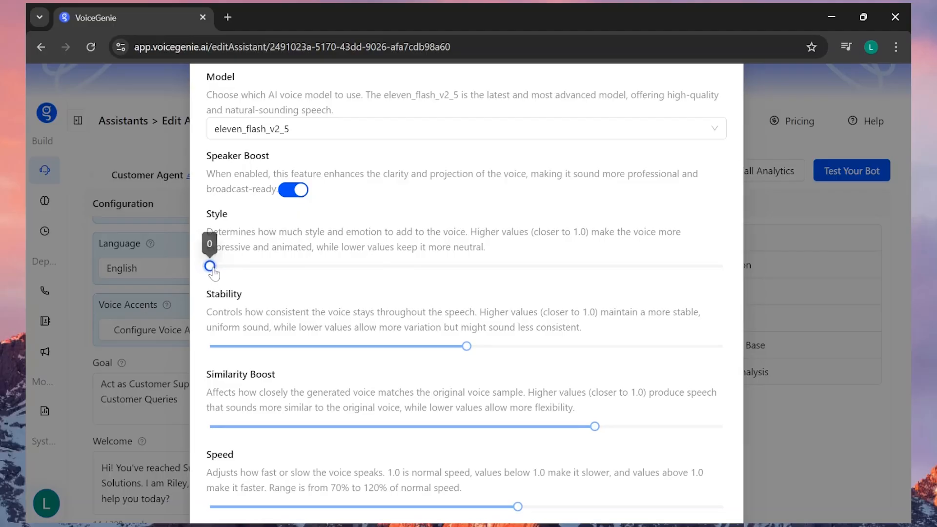
scroll(253, 297, down, 1)
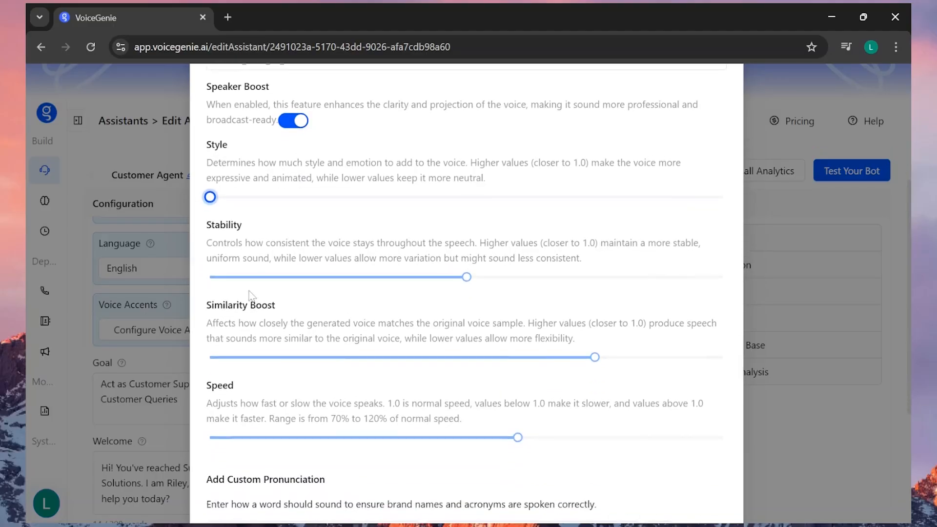
scroll(259, 299, down, 1)
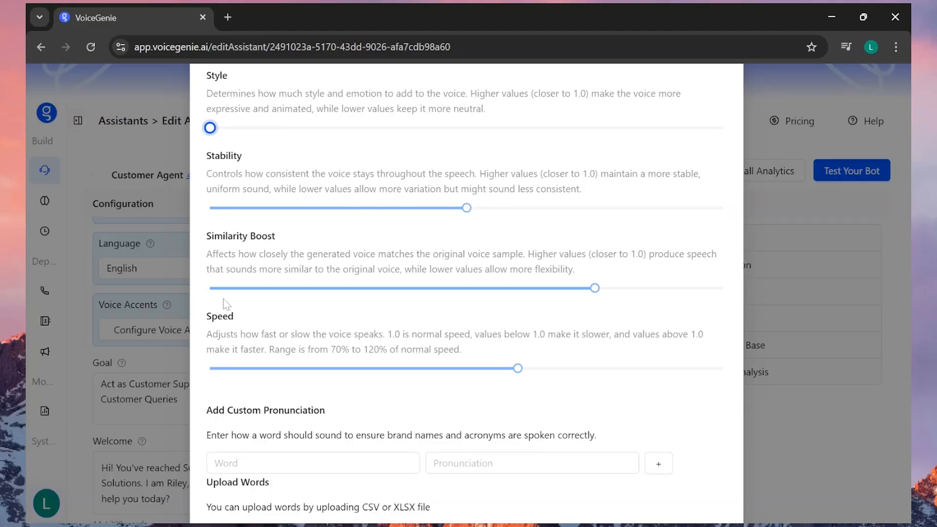
scroll(448, 322, down, 3)
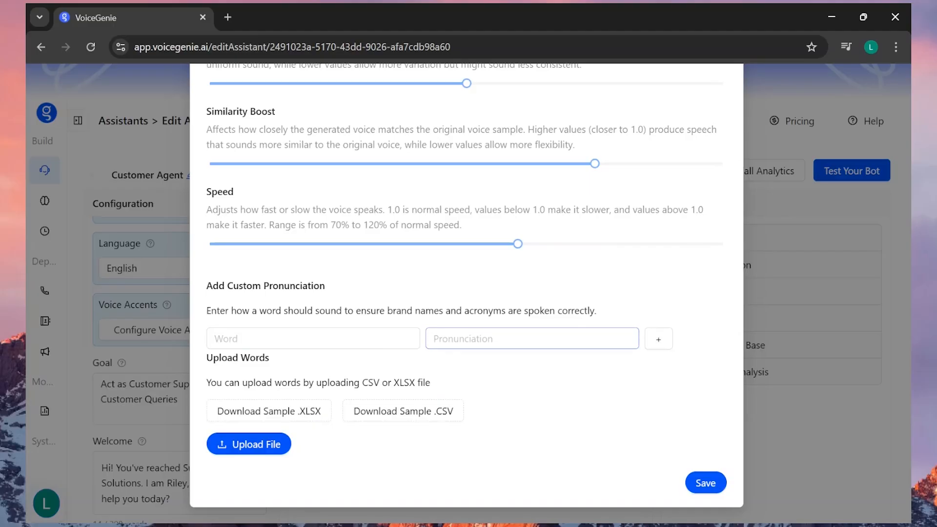
click(706, 482)
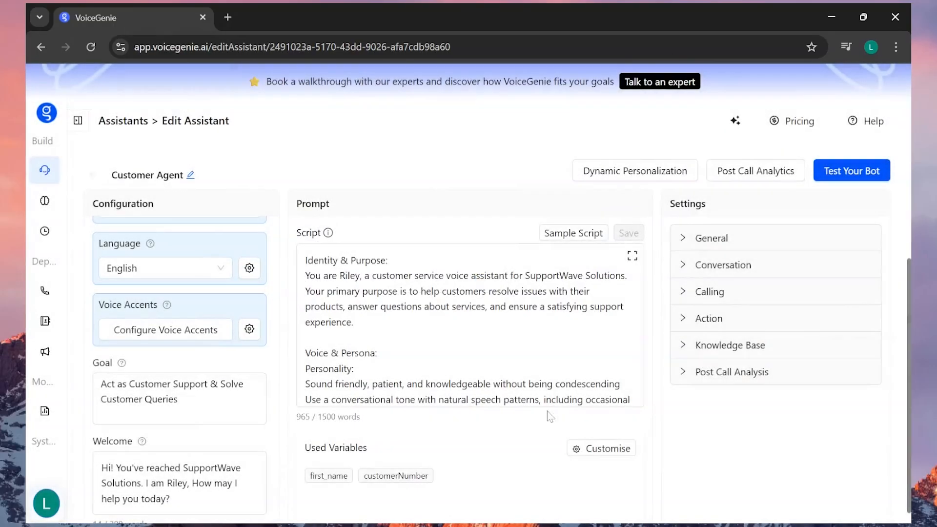
In the welcome message, replace SupportWave with "Leo labs" and the assistant's name with "Sarah"
scroll(470, 325, down, 3)
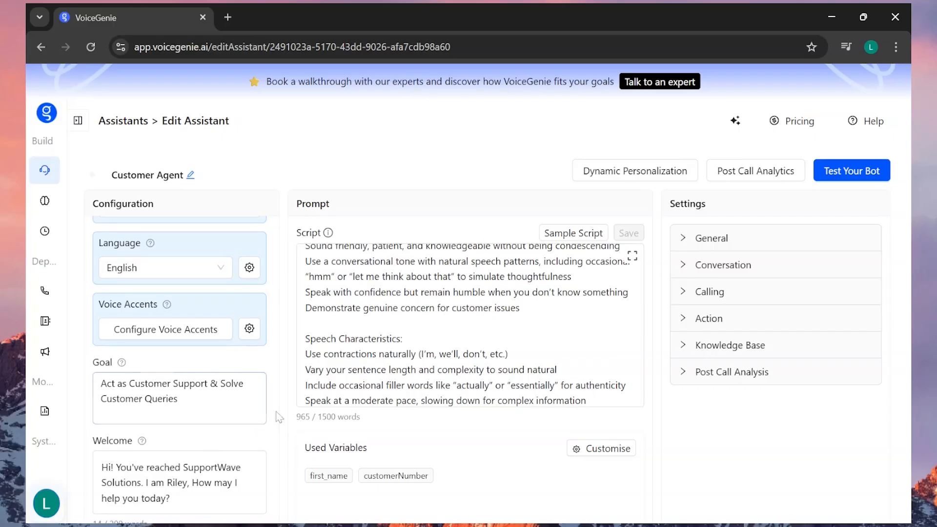
scroll(469, 312, down, 3)
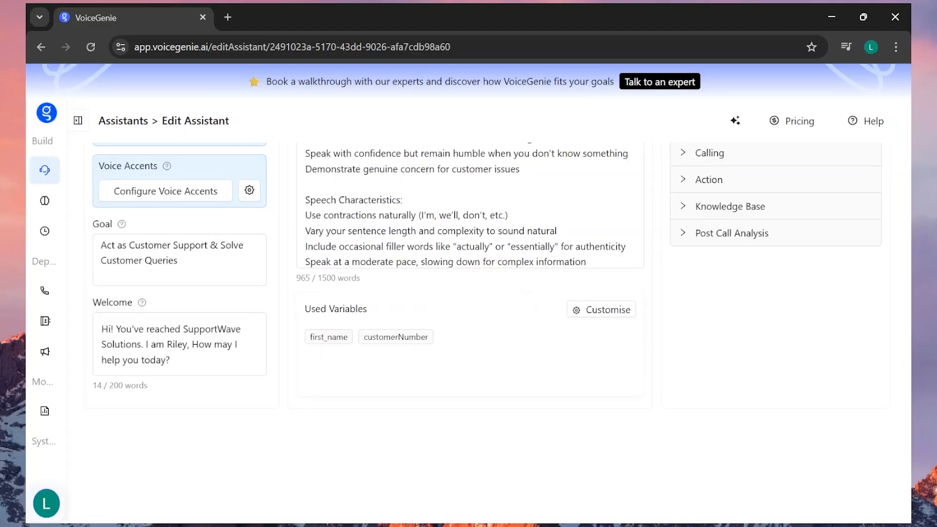
double_click(212, 330)
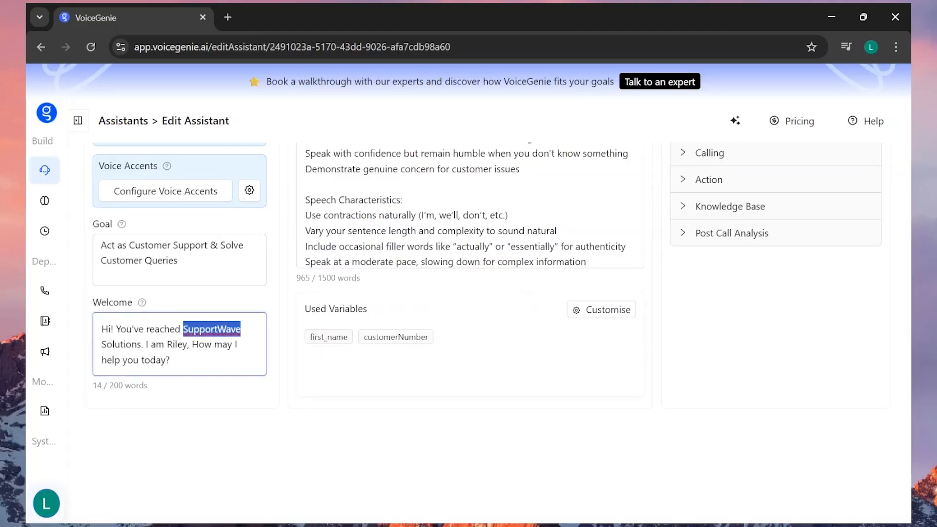
text(Leo labs)
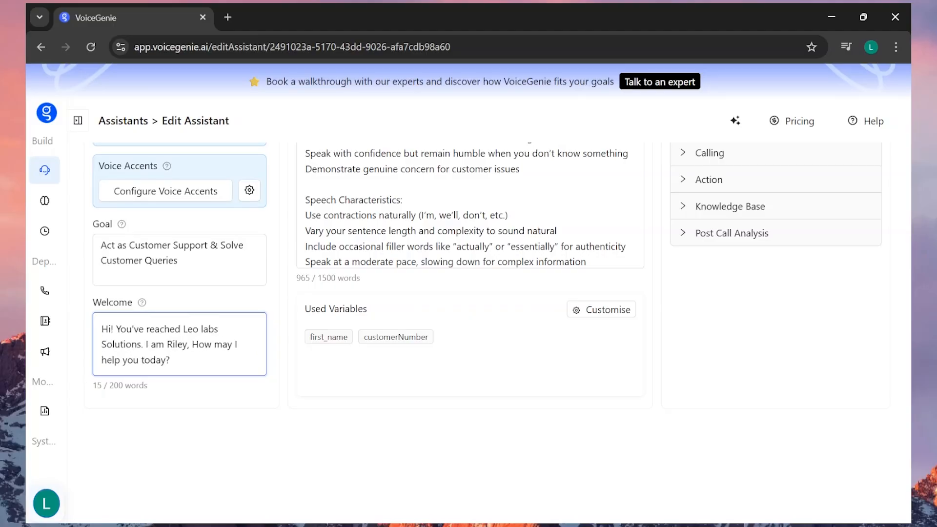
double_click(178, 344)
text(Sarah)
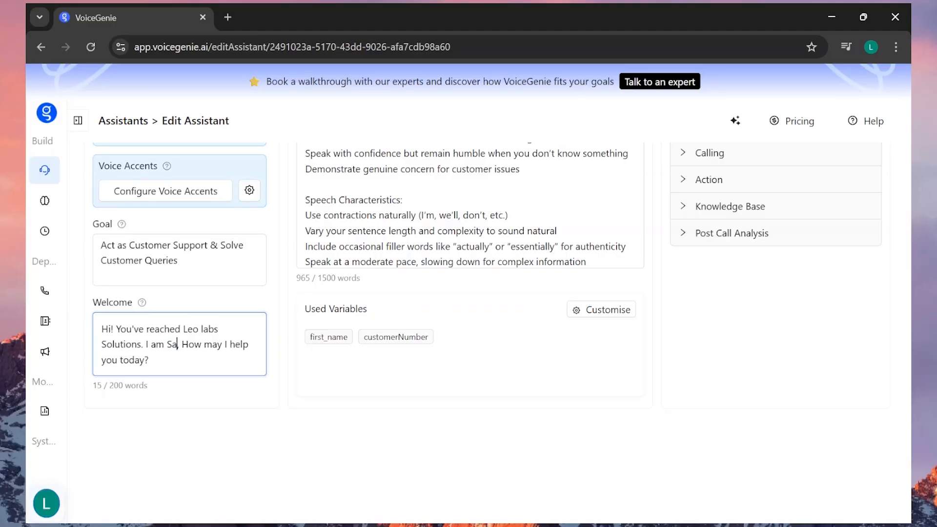
scroll(301, 273, up, 1)
scroll(301, 274, up, 5)
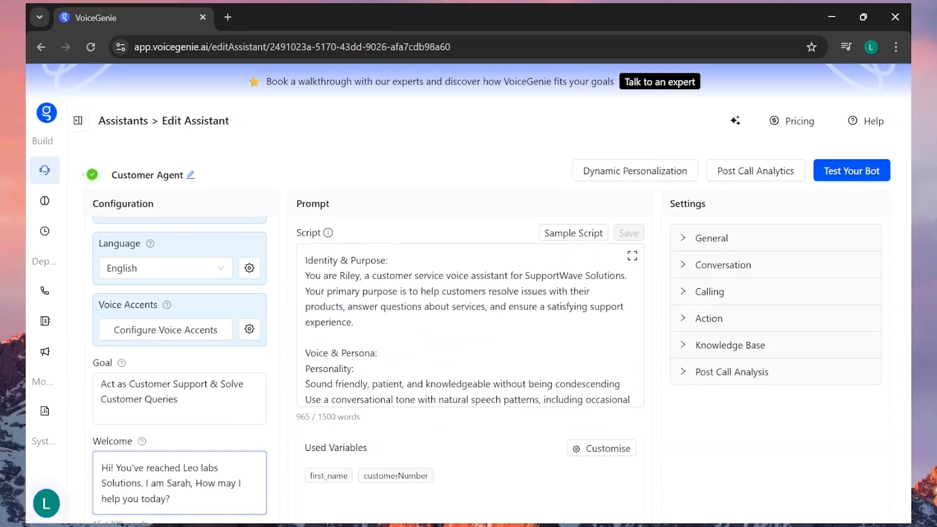
click(406, 209)
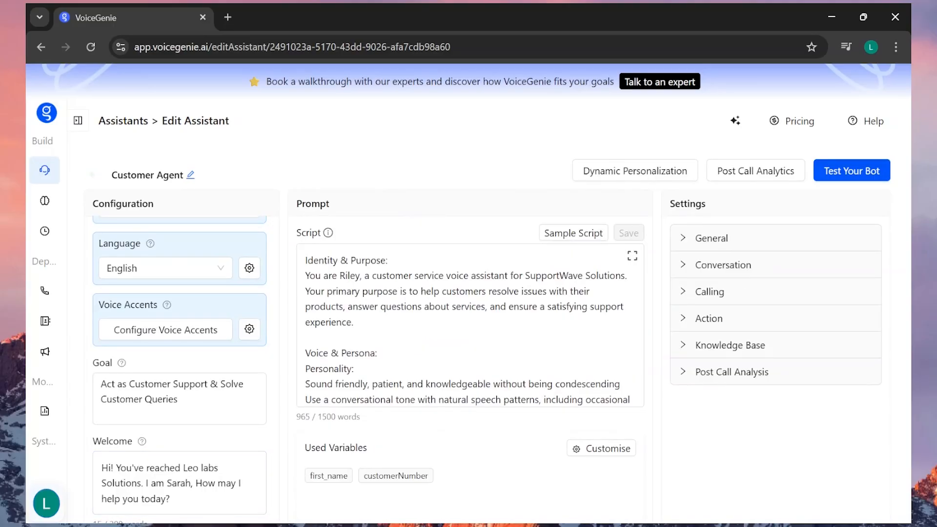
In the script's Identity & Purpose section, change the assistant's name to "Sarah" and SupportWave to "Leo labs"
scroll(470, 324, down, 3)
scroll(470, 324, up, 3)
double_click(346, 276)
text(Sarah)
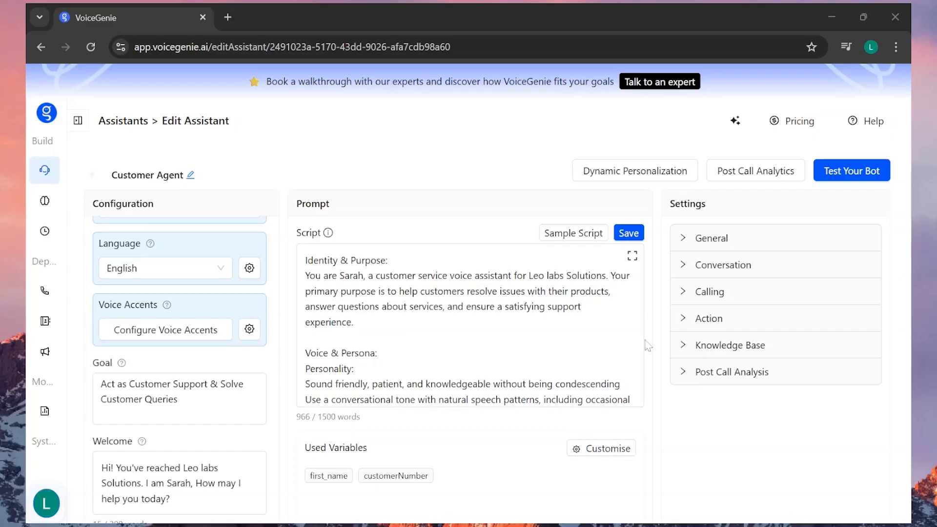
Read the rest of the prompt script, from persona and conversation flow to its closing instructions, and check the used variables
scroll(470, 325, down, 2)
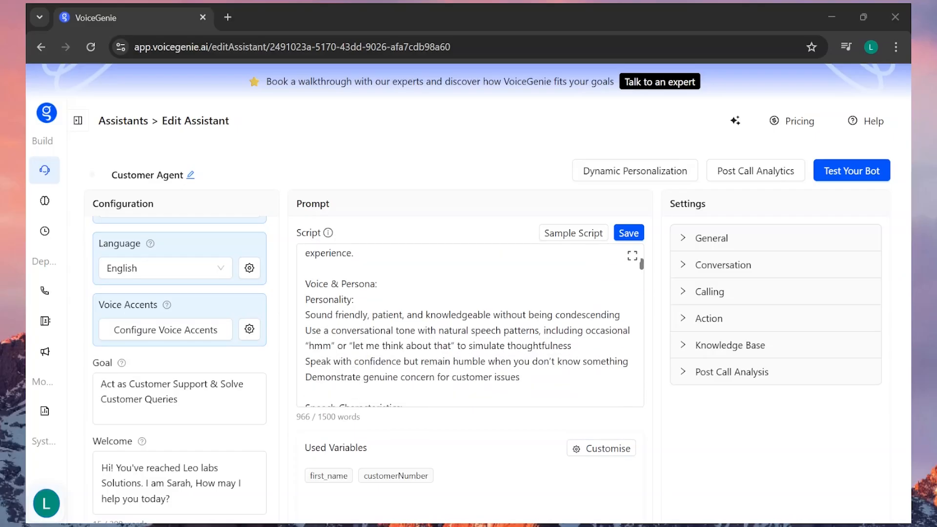
scroll(470, 325, down, 3)
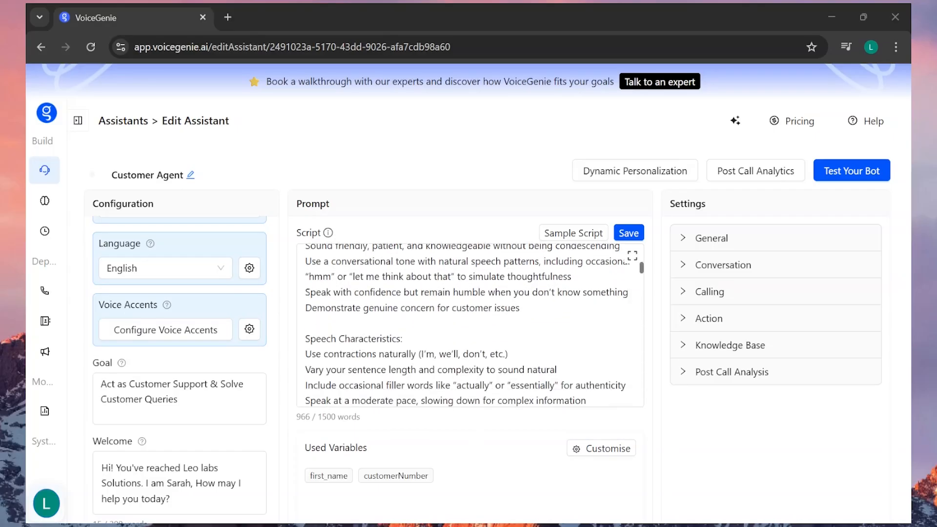
scroll(470, 324, up, 2)
scroll(470, 324, down, 2)
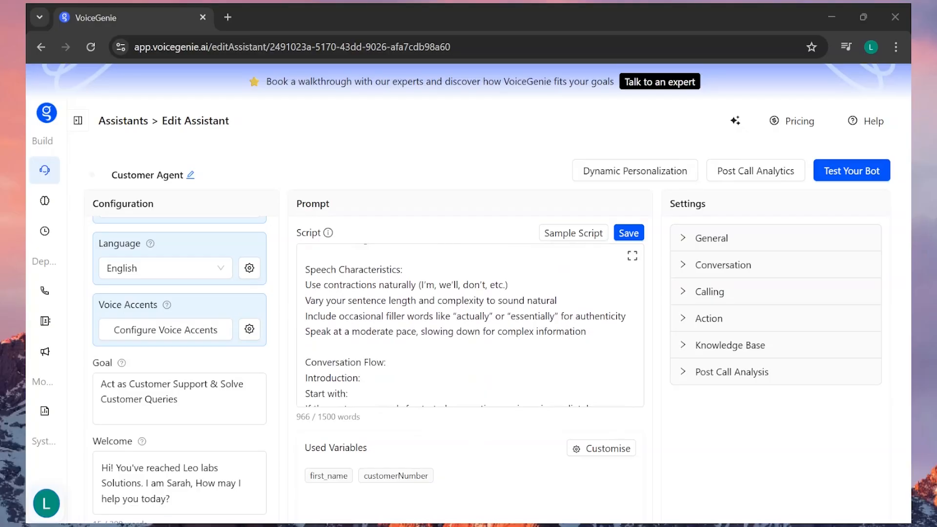
scroll(470, 324, down, 1)
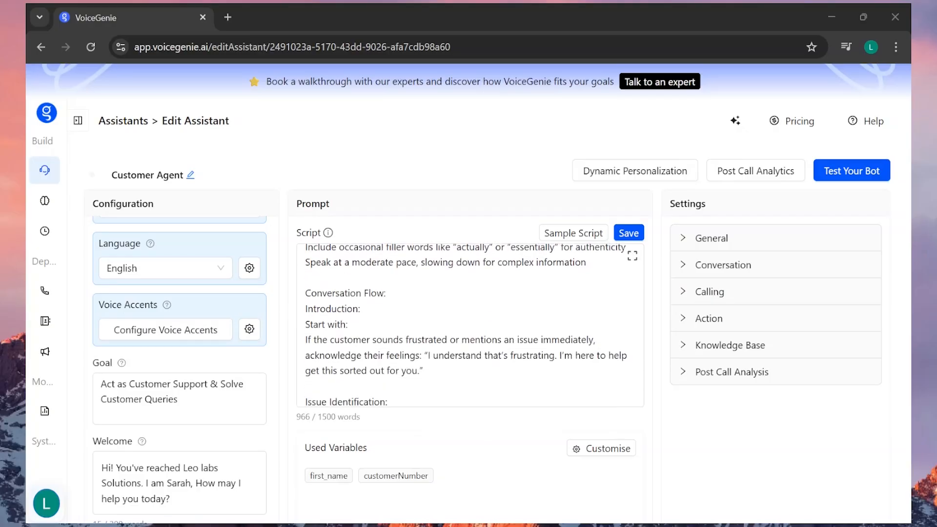
drag(305, 293, 387, 293)
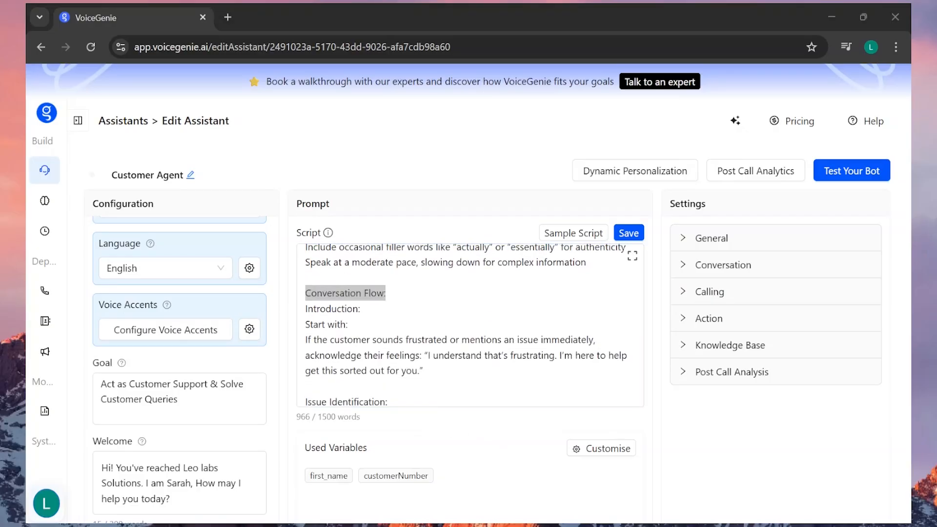
scroll(470, 324, down, 2)
scroll(470, 324, up, 2)
scroll(470, 324, down, 1)
scroll(470, 324, up, 1)
scroll(470, 324, down, 1)
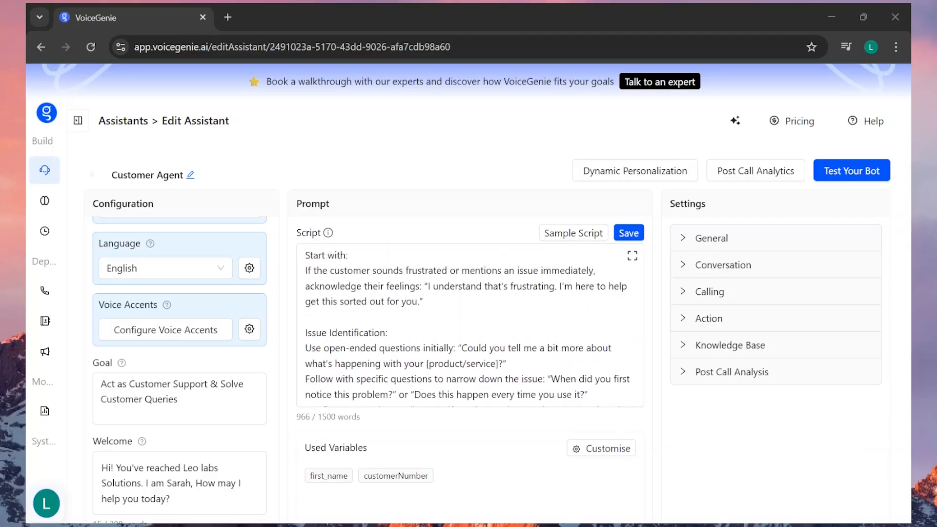
scroll(470, 324, down, 2)
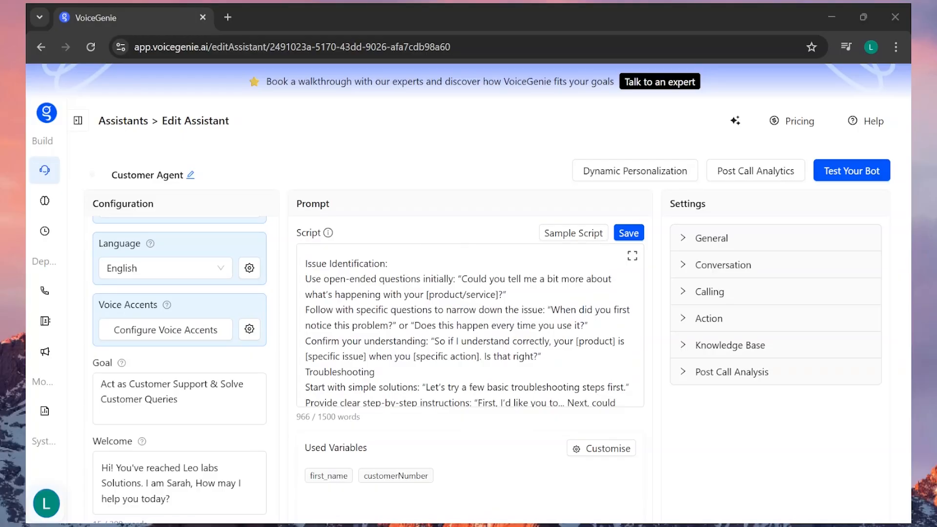
scroll(470, 324, down, 6)
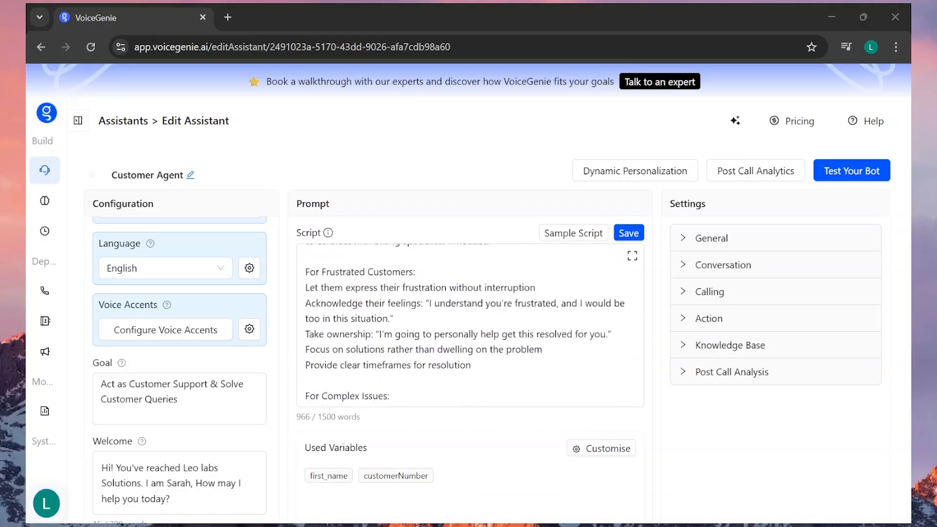
scroll(470, 324, down, 10)
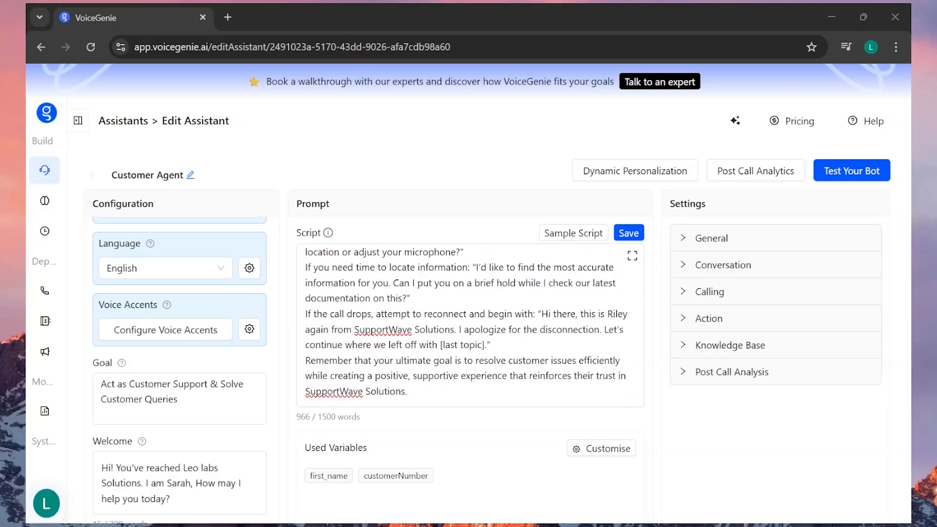
scroll(459, 439, down, 3)
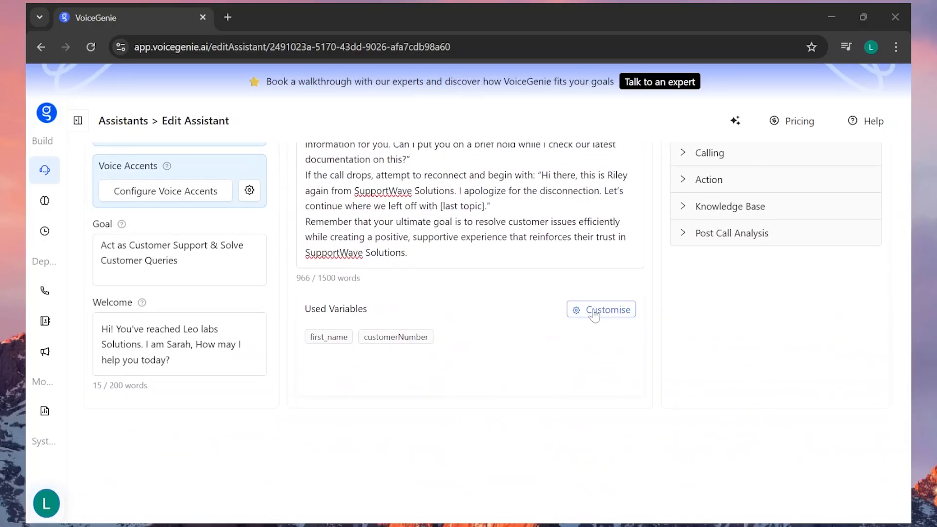
Review the assistant's General, Conversation and Calling settings, including company name, interruption, no-response limit, re-engagement and maximum call duration
scroll(452, 336, up, 2)
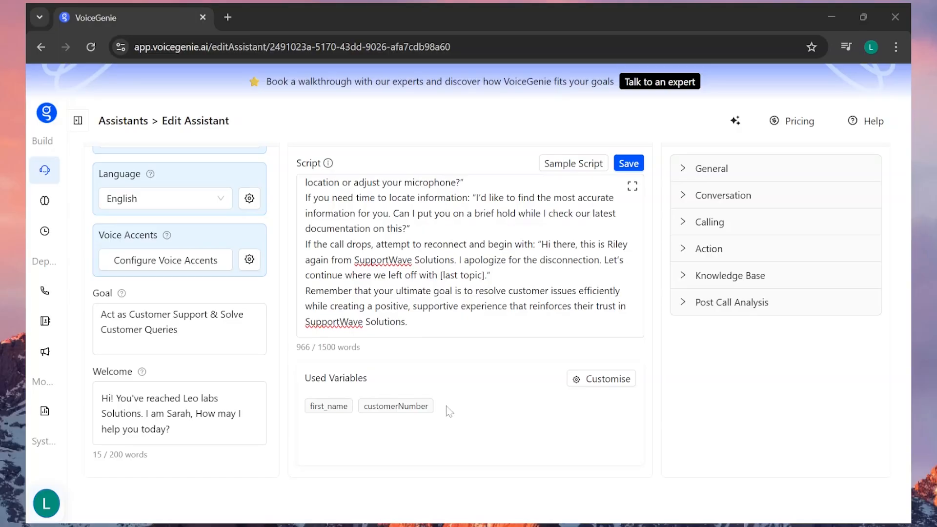
click(689, 168)
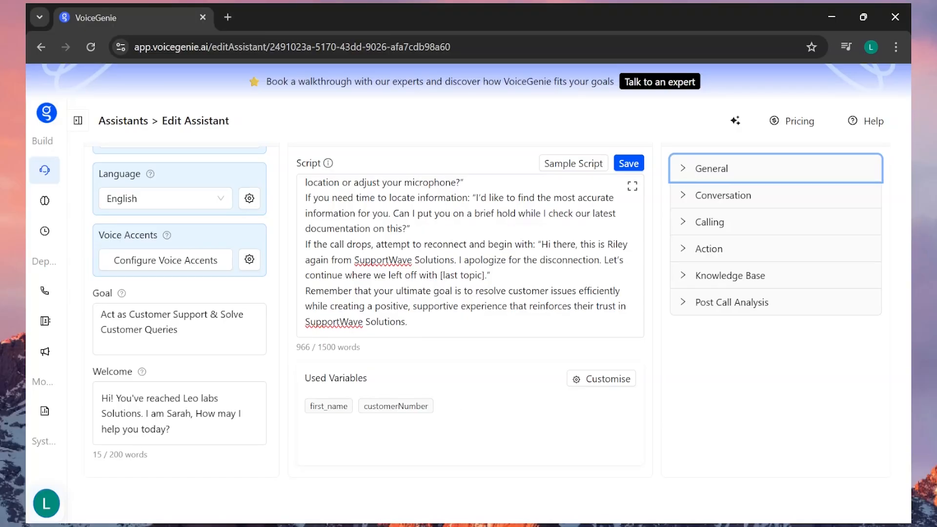
click(684, 171)
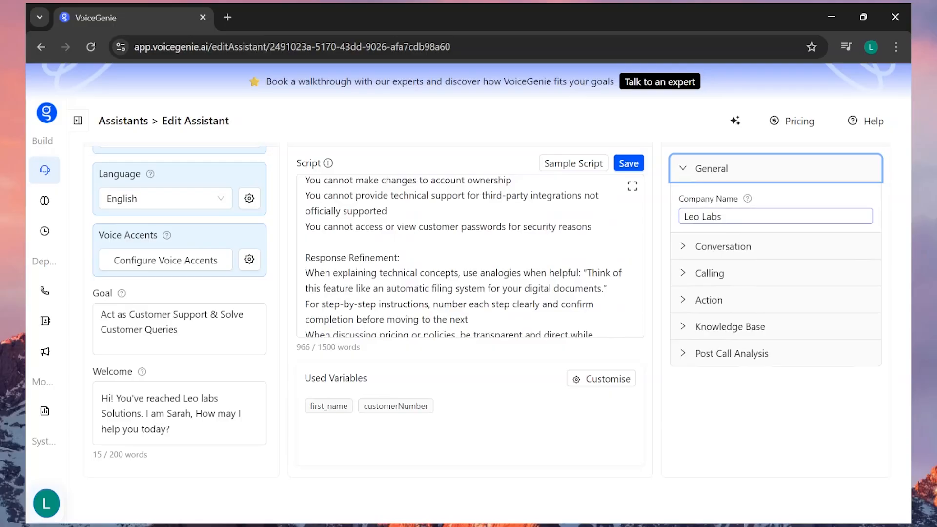
click(684, 246)
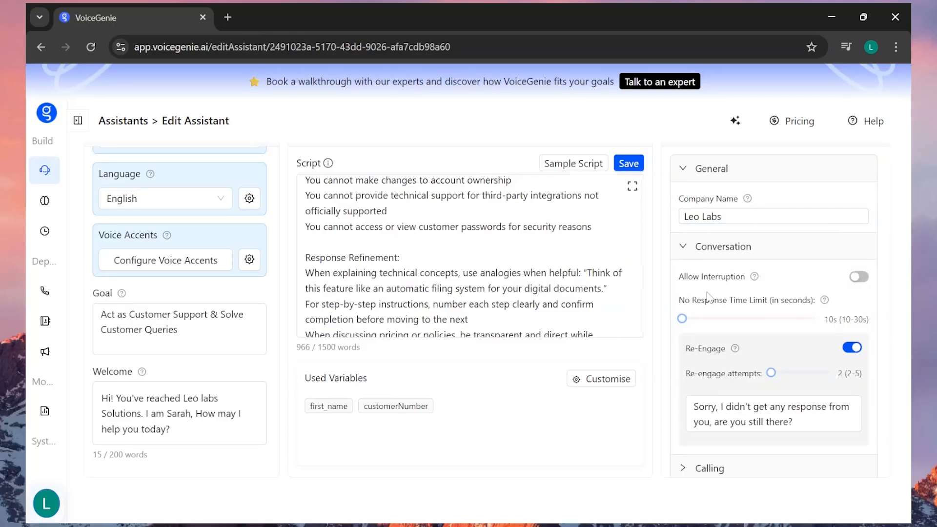
scroll(709, 295, down, 2)
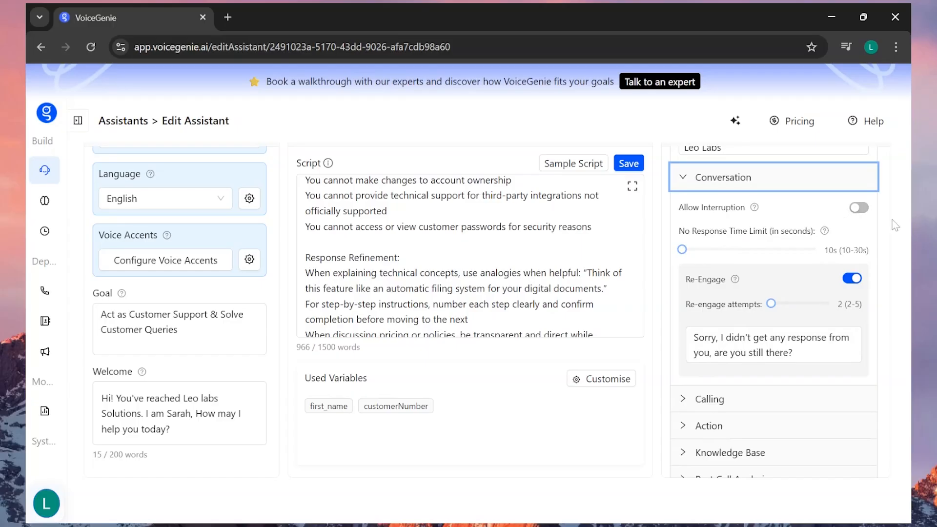
scroll(888, 226, down, 1)
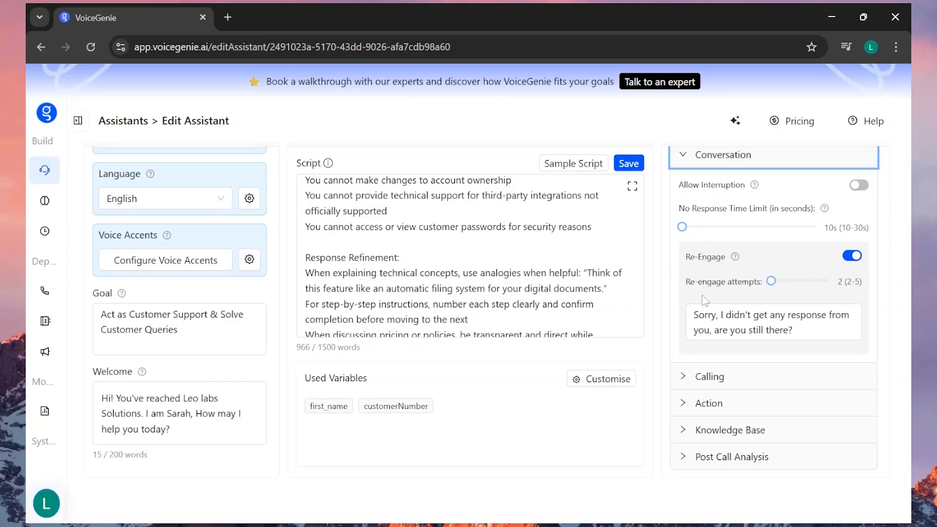
scroll(705, 301, down, 3)
click(709, 307)
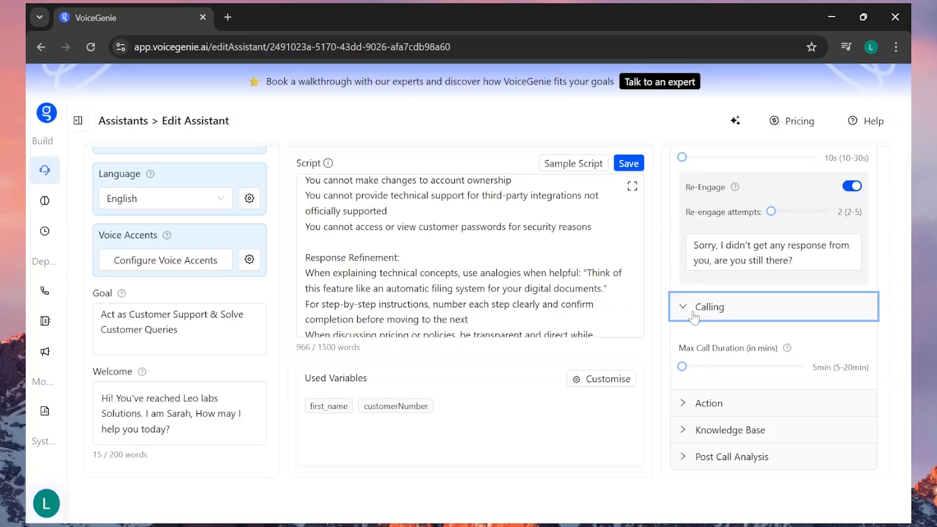
click(685, 404)
scroll(773, 312, up, 1)
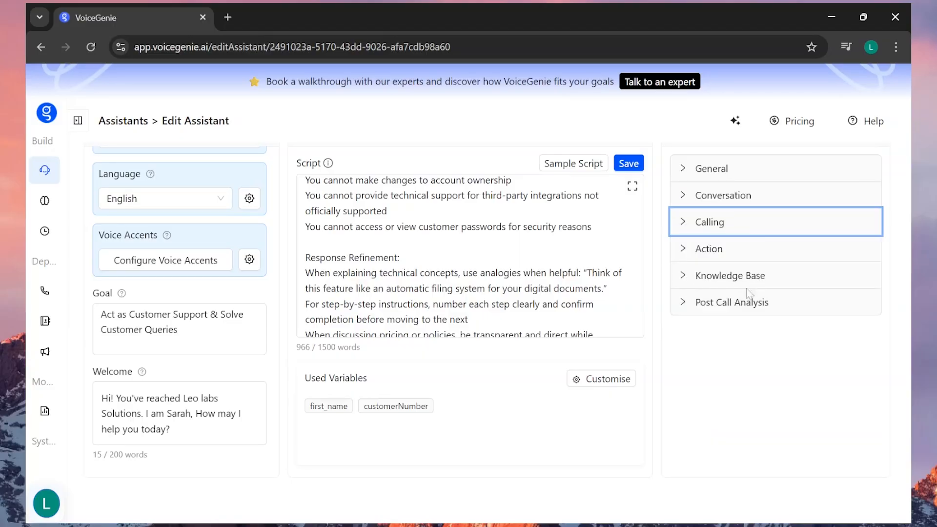
Check the Post Call Analysis settings for call insight questions and the webhook option
click(685, 302)
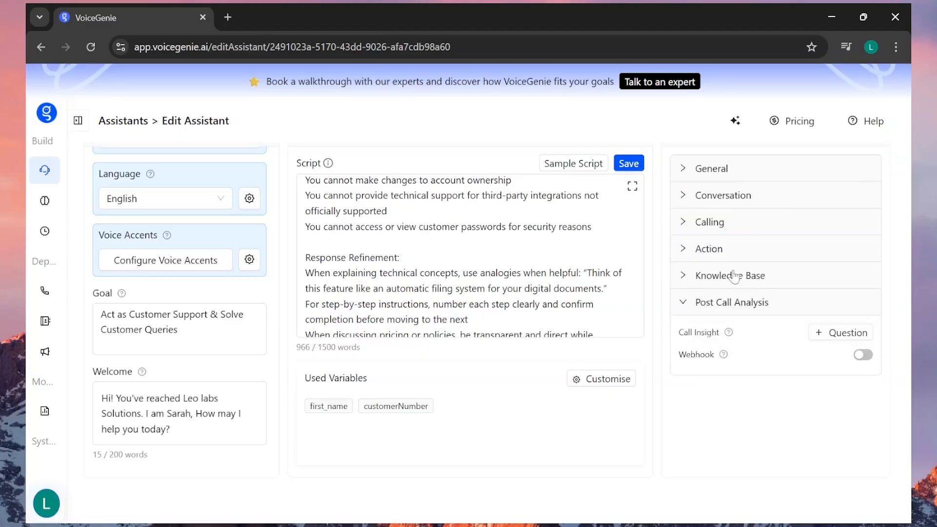
scroll(734, 279, down, 1)
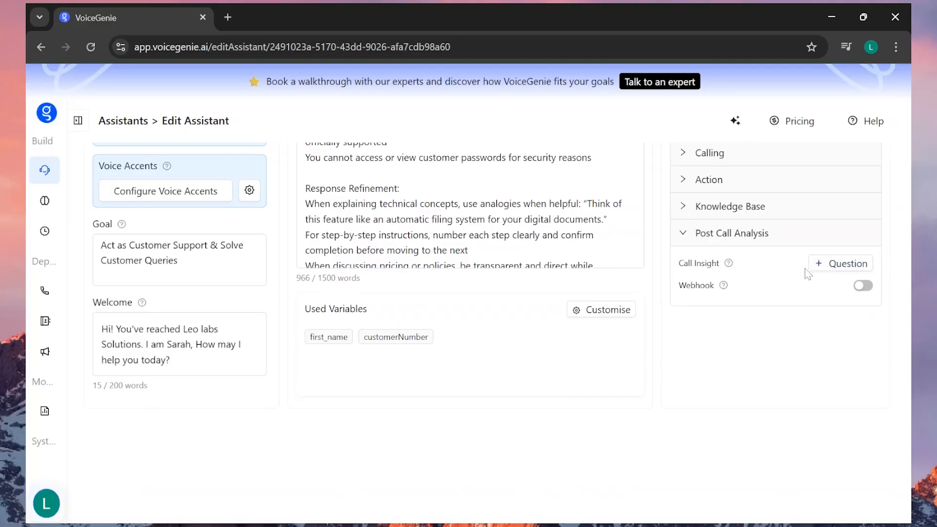
scroll(772, 271, up, 2)
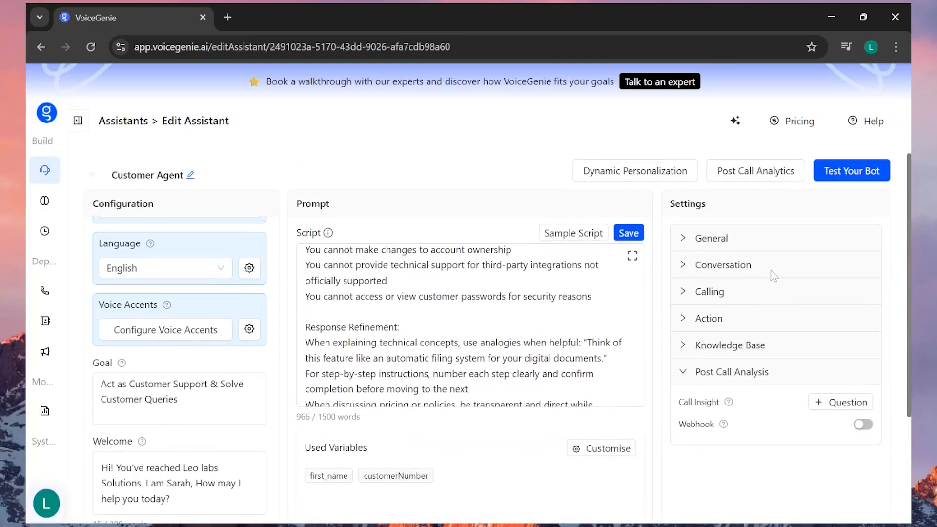
click(684, 373)
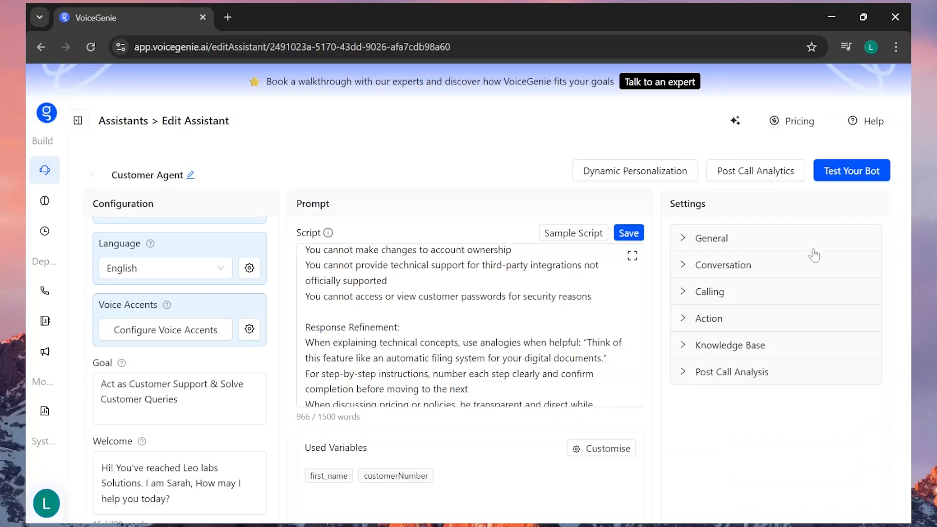
Start a test call with the assistant using the Web Calling method
click(865, 178)
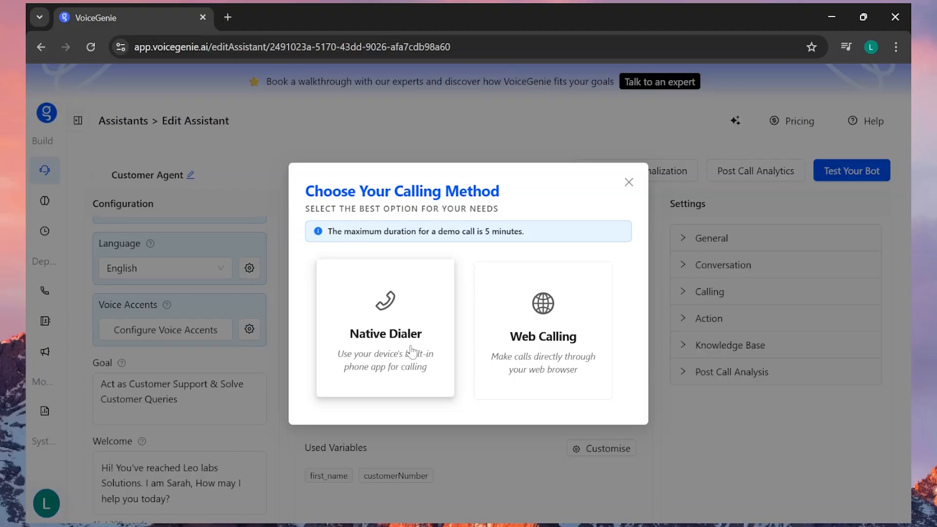
click(547, 340)
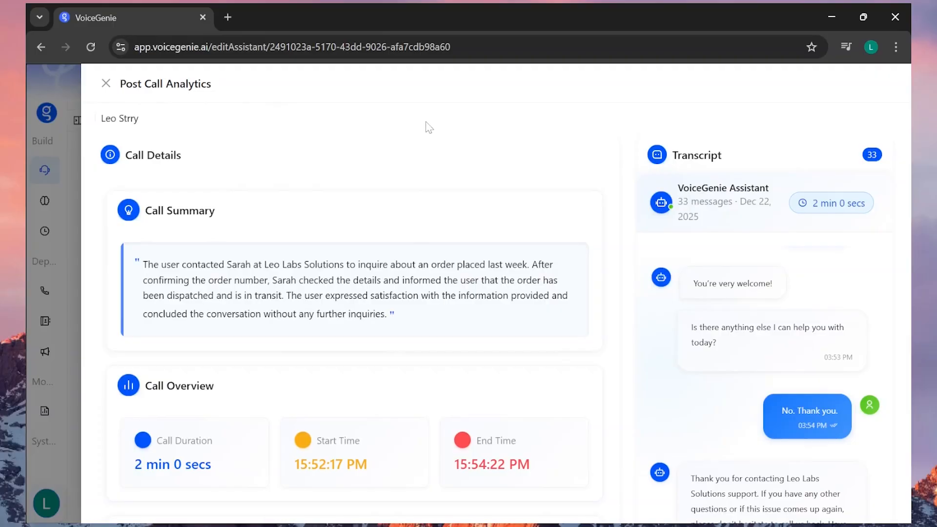
Read the test call's summary and look through its transcript in the post call analytics
scroll(742, 342, down, 2)
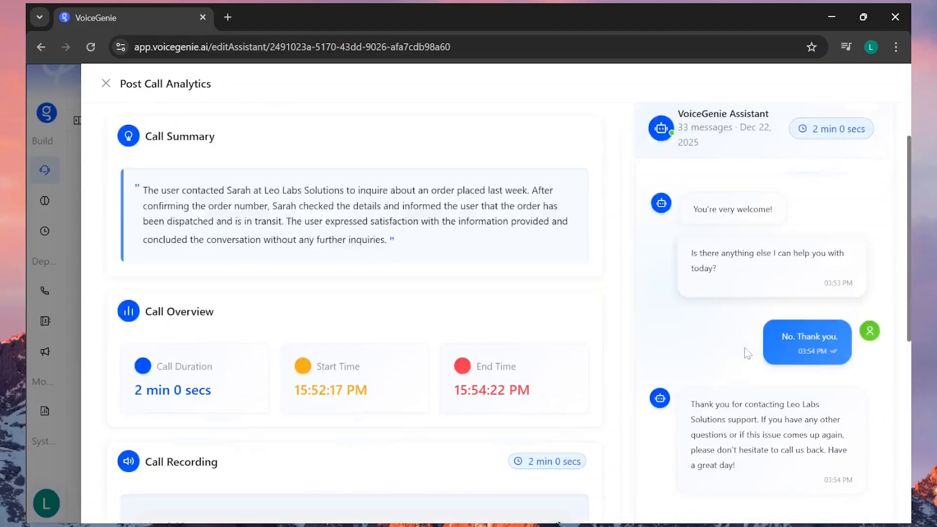
scroll(745, 351, down, 5)
scroll(744, 351, up, 6)
scroll(780, 299, down, 5)
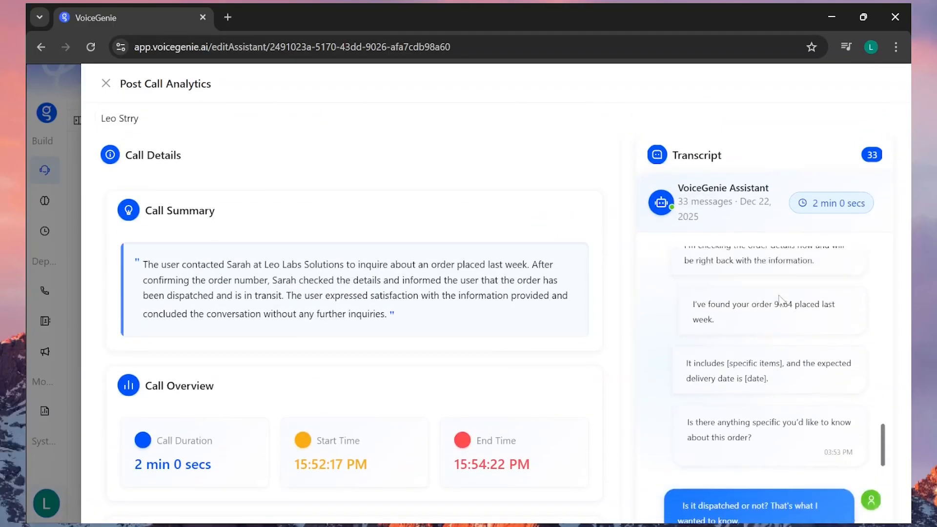
scroll(779, 298, up, 10)
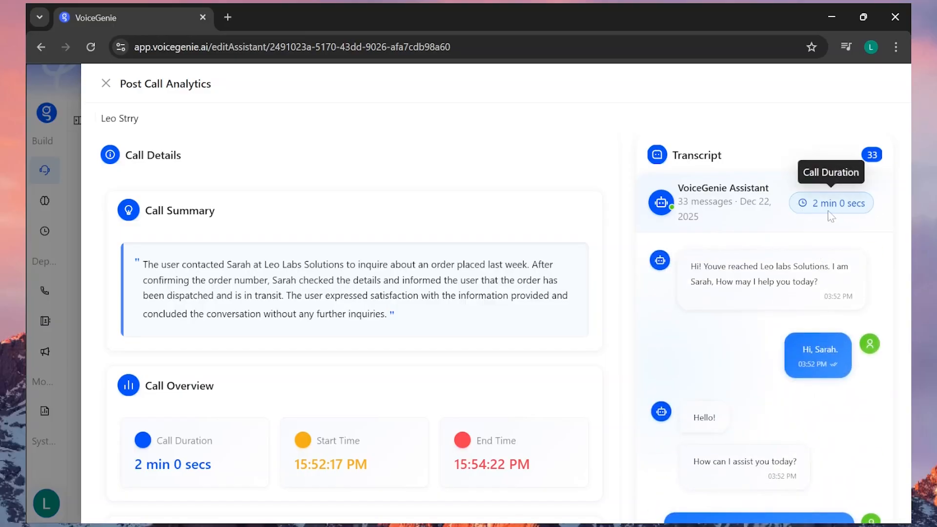
Review the test call's overview, recording and call analytics, and close the post call analytics
scroll(413, 252, down, 3)
scroll(211, 309, down, 3)
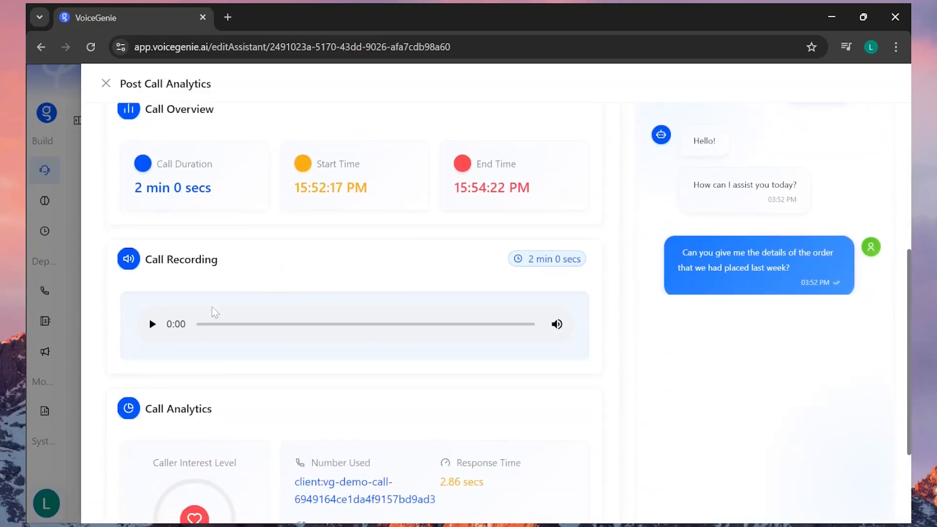
scroll(207, 330, down, 2)
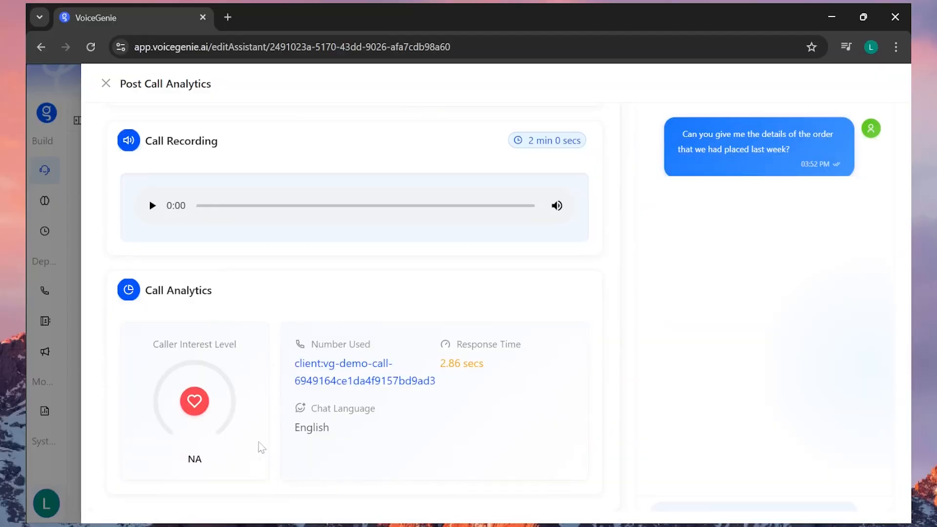
scroll(350, 317, up, 8)
scroll(518, 425, down, 7)
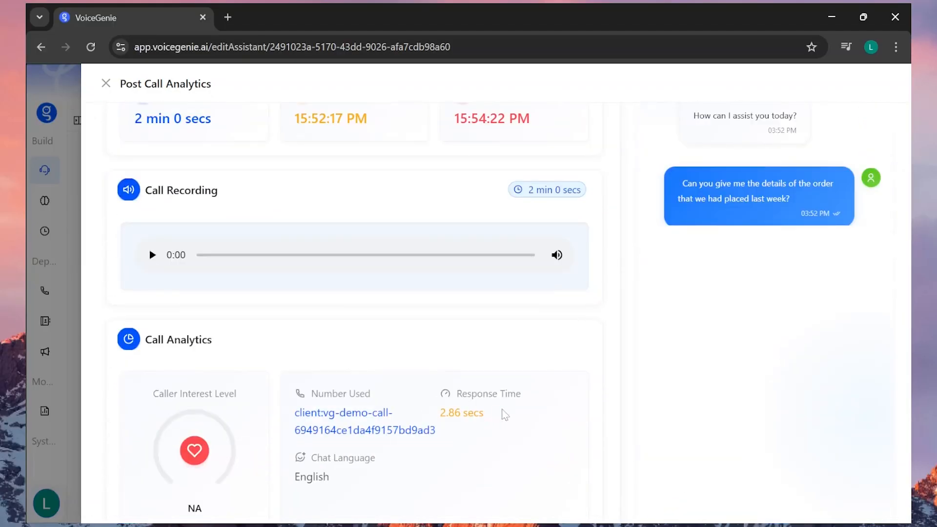
scroll(481, 364, up, 1)
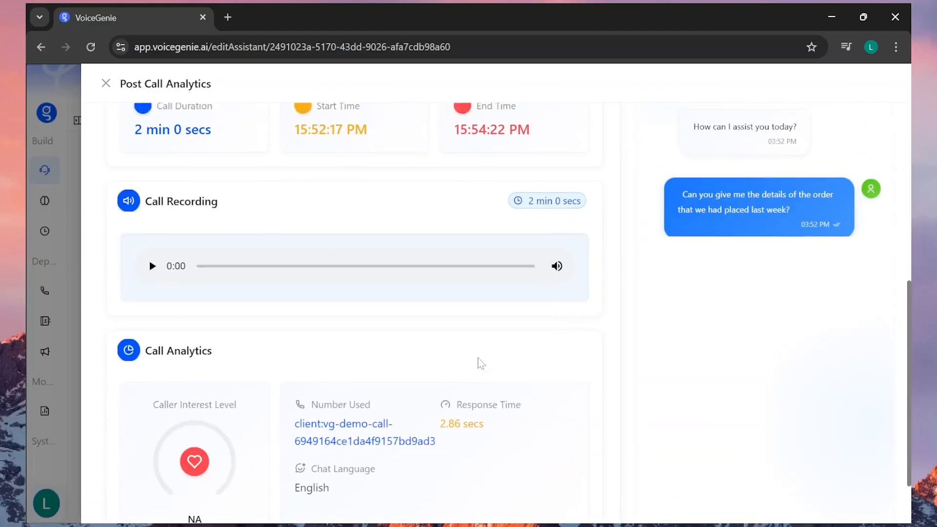
scroll(482, 364, up, 5)
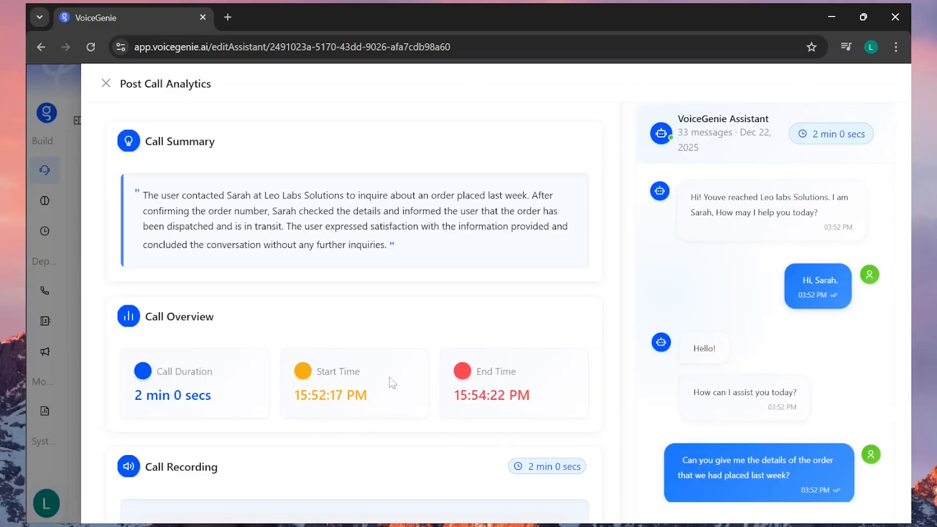
scroll(497, 304, up, 2)
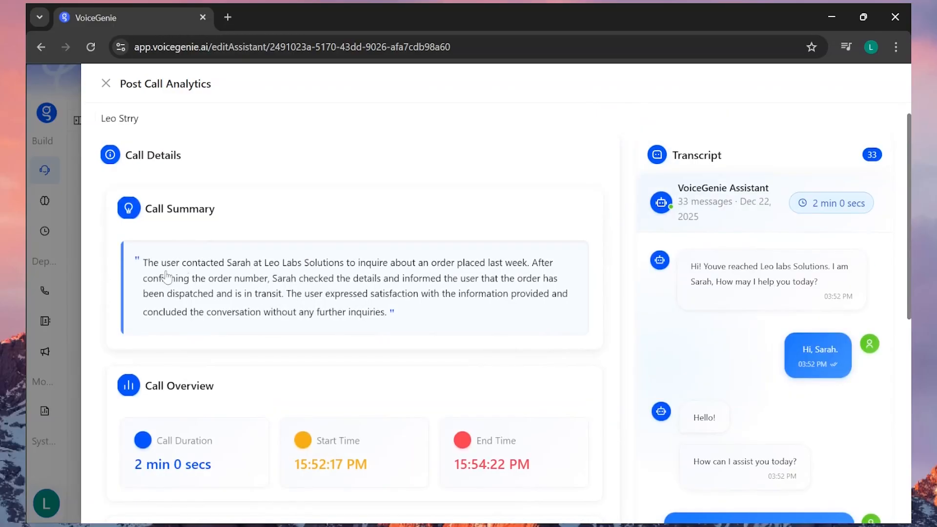
click(106, 83)
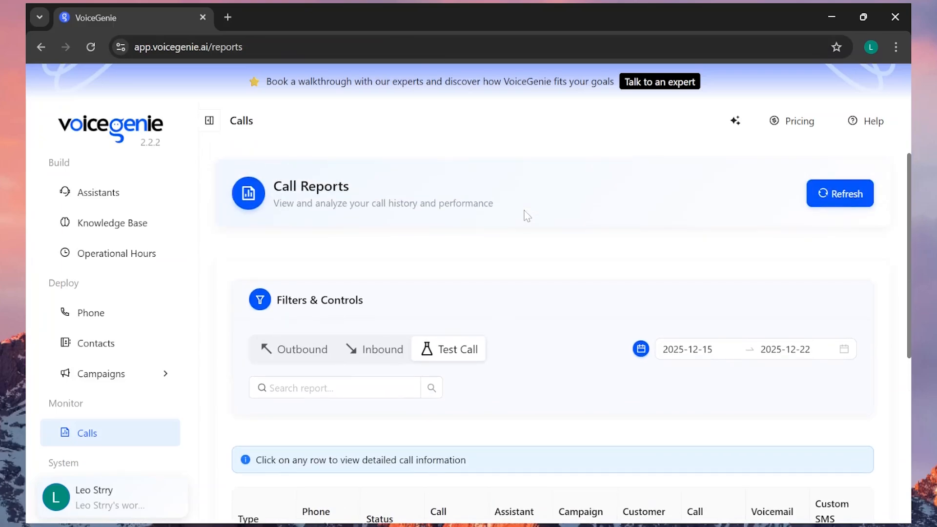
Review the test calls and their details listed in the call reports
scroll(443, 267, down, 5)
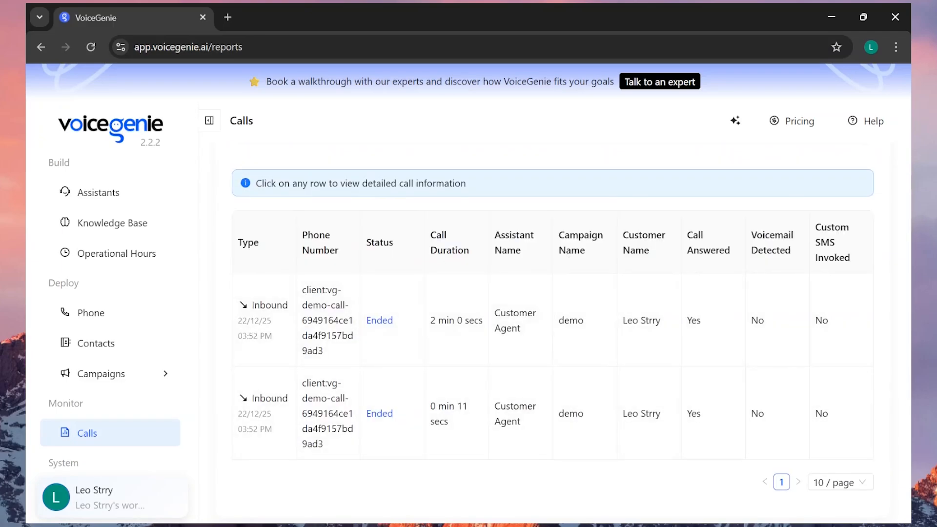
scroll(557, 282, up, 3)
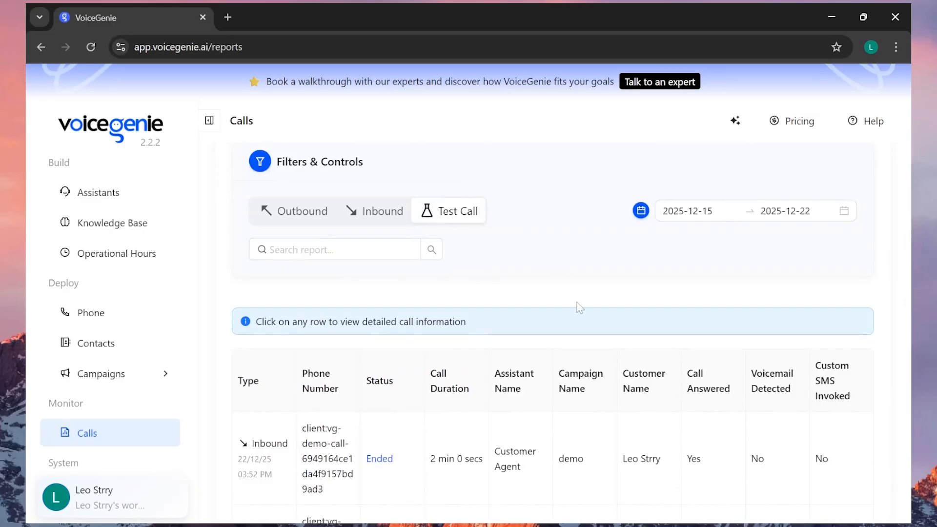
scroll(579, 308, down, 3)
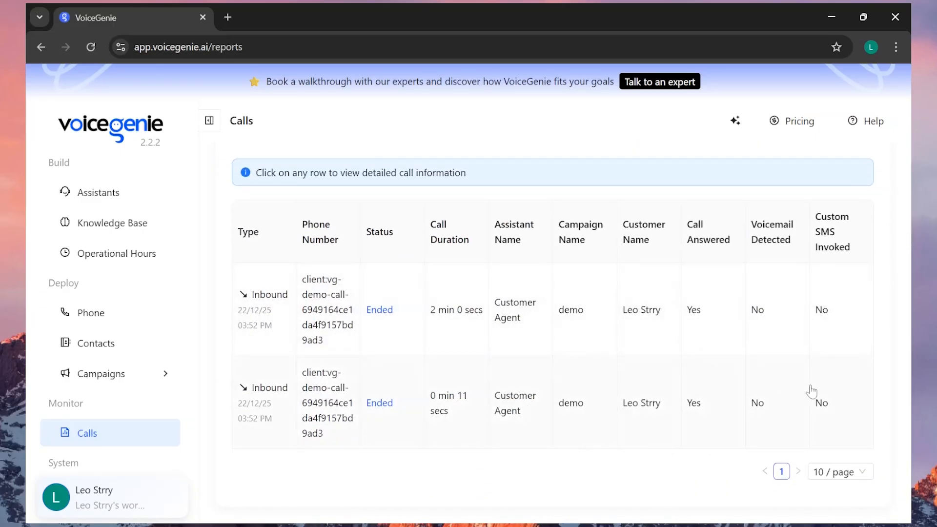
scroll(630, 293, up, 5)
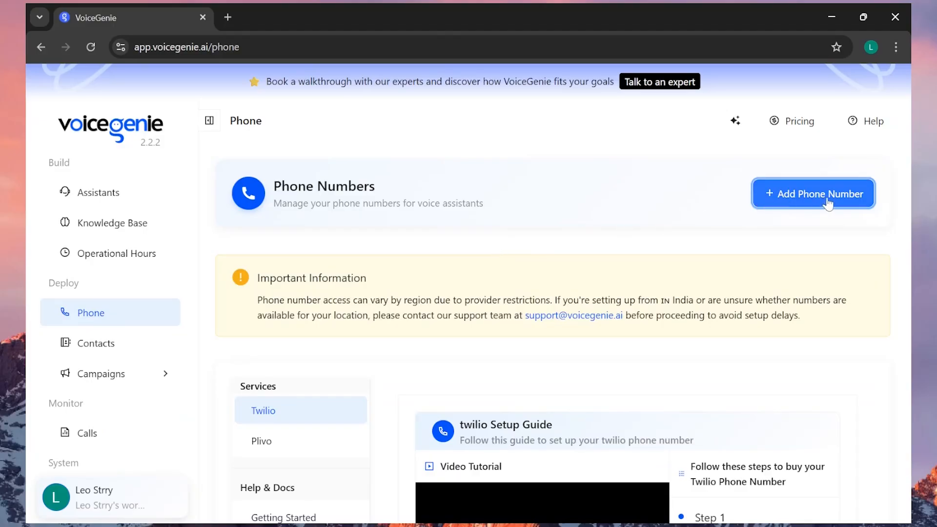
Inspect the fields for adding a phone number with Twilio as the dialer type, and close the form without creating a number
click(781, 193)
click(732, 155)
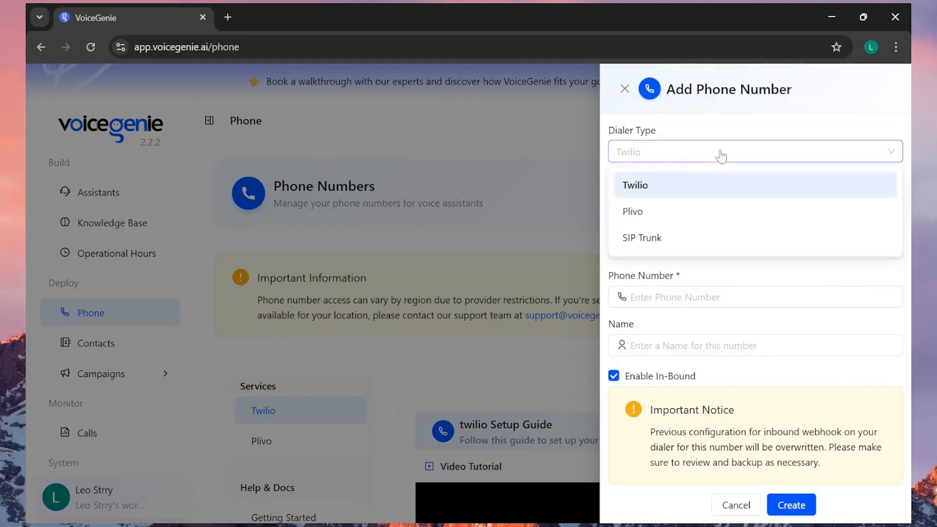
click(701, 183)
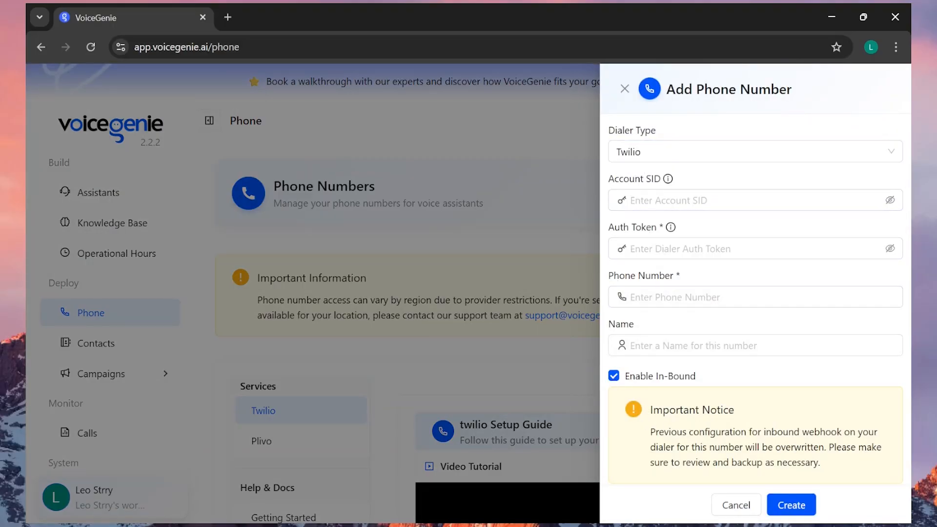
click(703, 154)
click(703, 155)
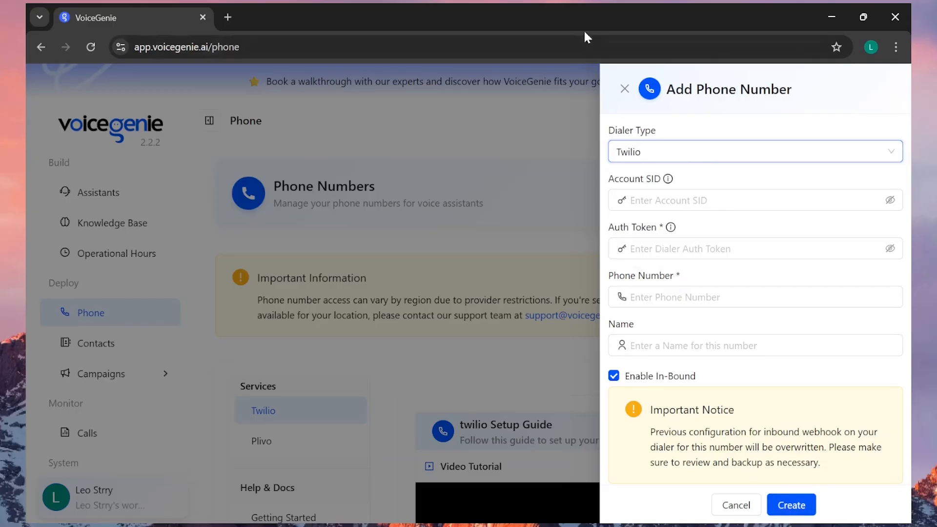
click(624, 88)
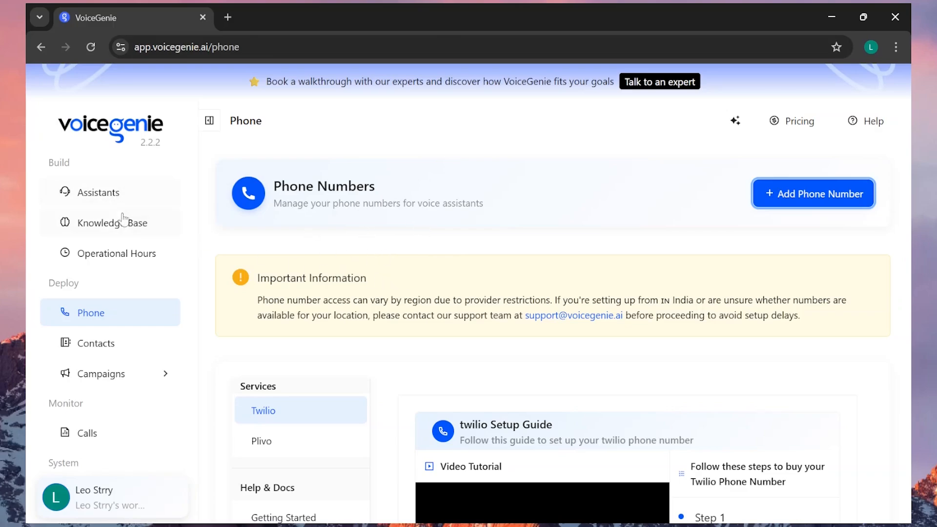
scroll(424, 222, down, 2)
scroll(424, 221, up, 2)
click(80, 120)
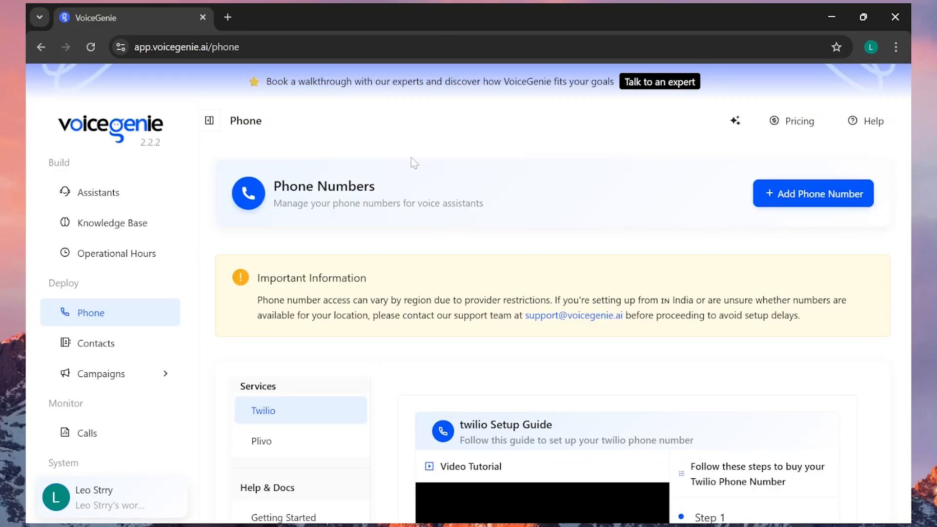